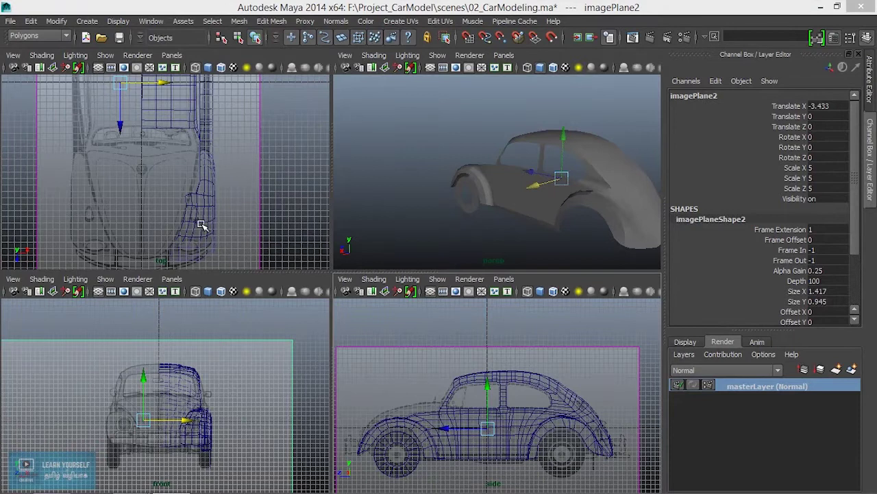
Clear the selection and zoom the perspective view in on where the fender meets the body side.
click(243, 217)
key(space)
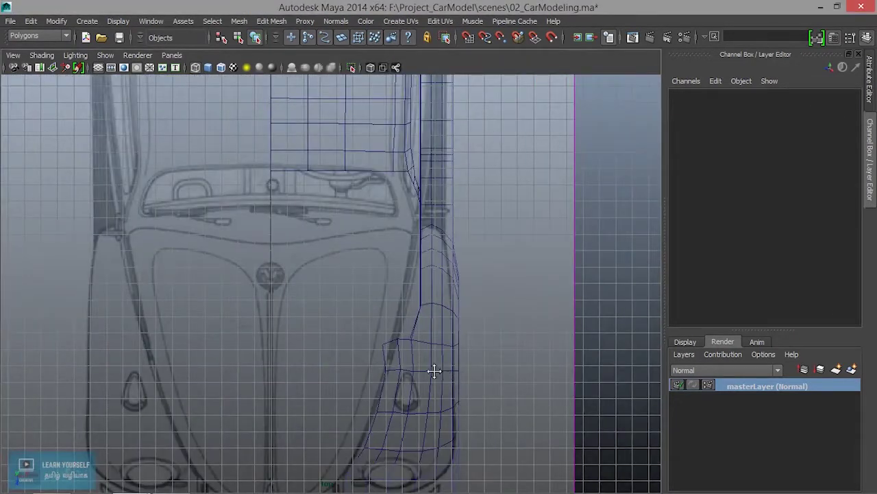
scroll(369, 312, up, 3)
alt+middle_drag(368, 312, 375, 293)
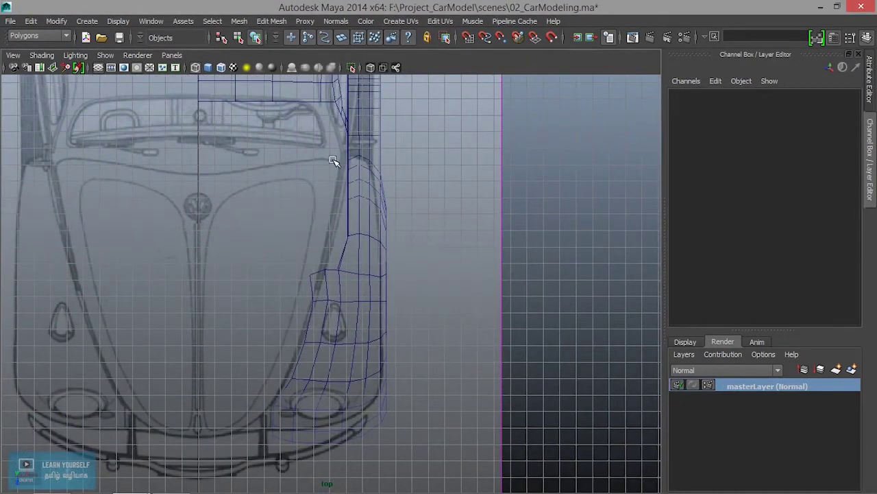
key(space)
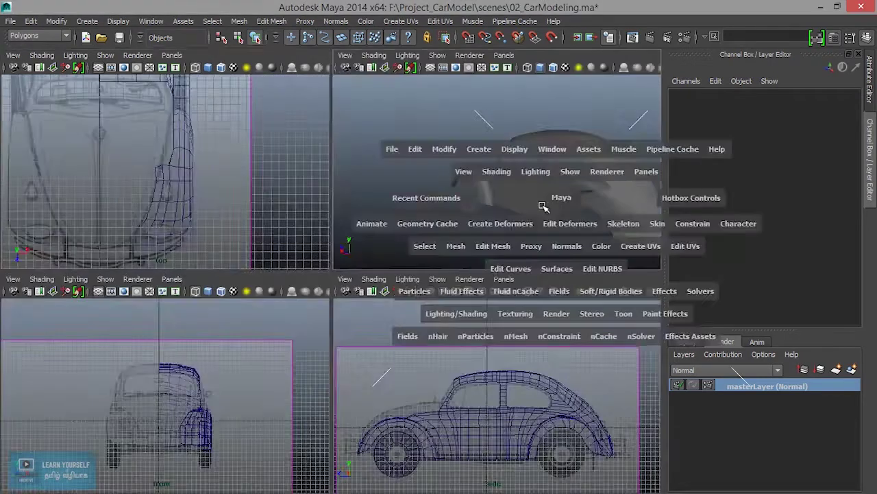
key(space)
alt+drag(477, 279, 375, 293)
scroll(375, 293, up, 3)
scroll(425, 332, up, 3)
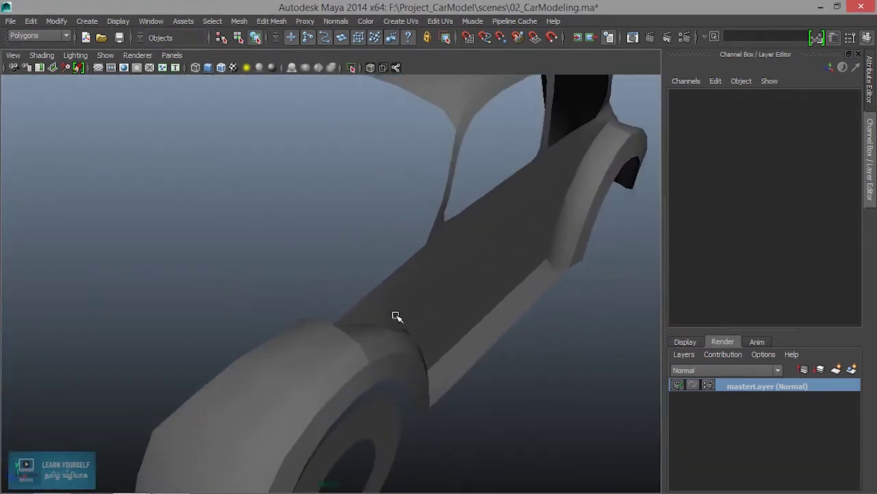
mouse_move(365, 187)
right_down()
mouse_move(366, 231)
mouse_move(365, 157)
right_up()
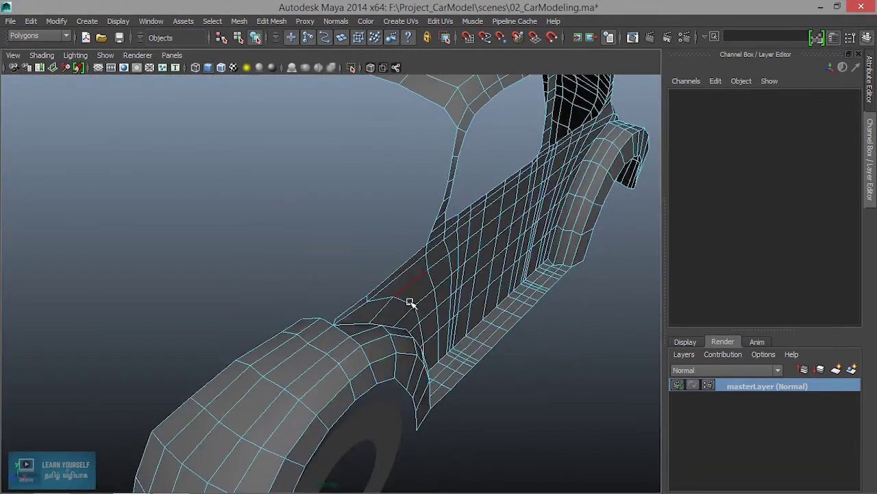
alt+drag(392, 280, 316, 336)
Marquee-select the loose vertices at the front fender corner.
click(364, 285)
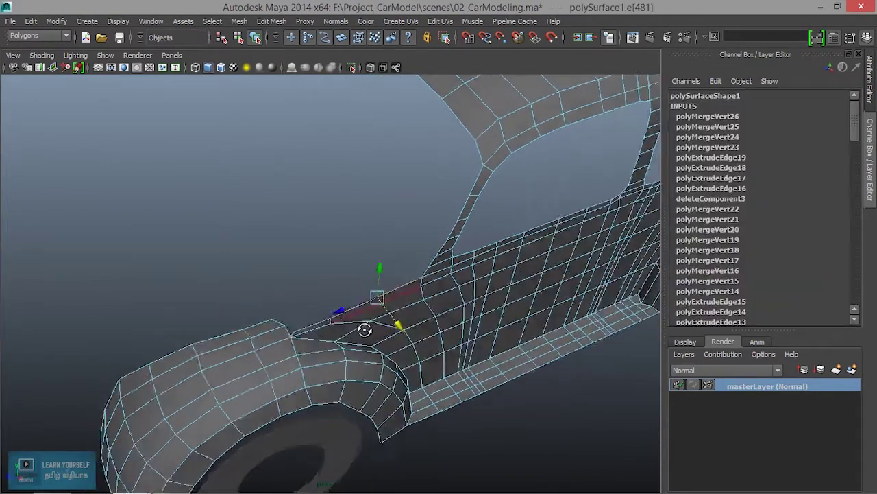
click(318, 325)
scroll(447, 371, up, 2)
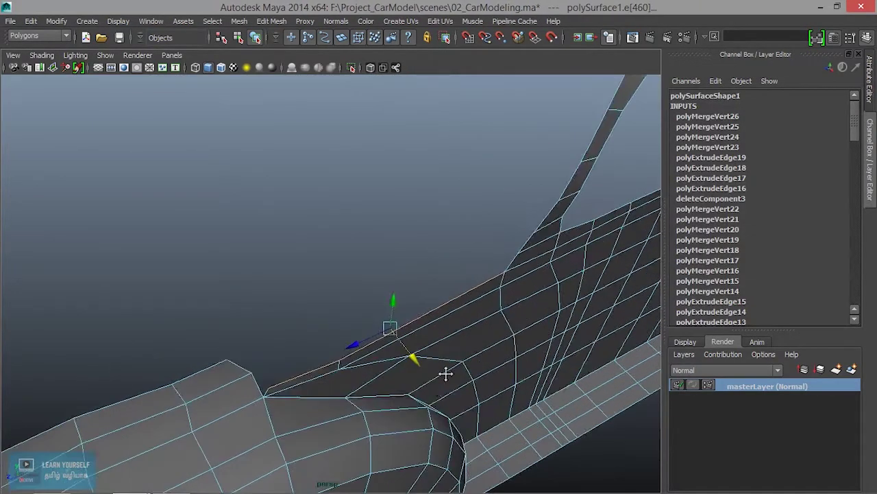
scroll(323, 333, up, 2)
scroll(348, 364, up, 2)
right_drag(329, 359, 314, 186)
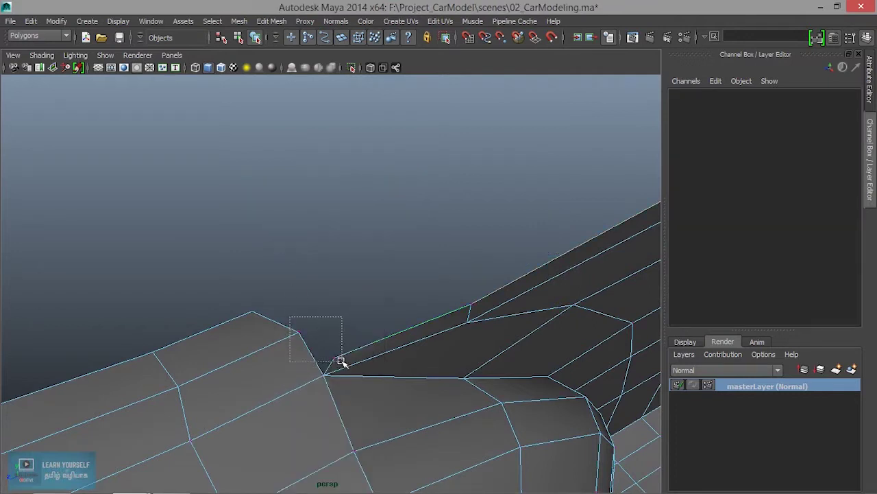
drag(289, 317, 342, 361)
Merge the selected corner vertices into one point with Merge To Center.
click(271, 22)
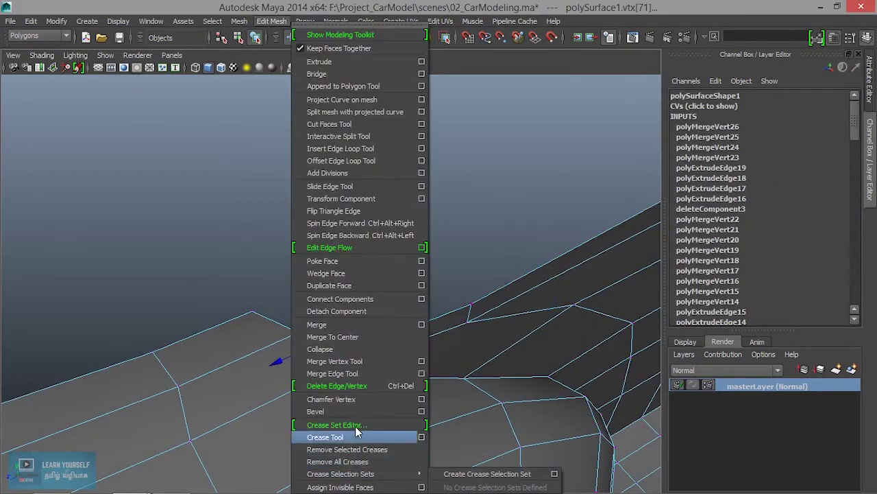
click(357, 335)
mouse_move(391, 383)
alt+mouse_down()
mouse_move(431, 362)
mouse_move(394, 341)
mouse_move(345, 429)
mouse_move(329, 411)
mouse_move(388, 412)
alt+mouse_up()
click(271, 22)
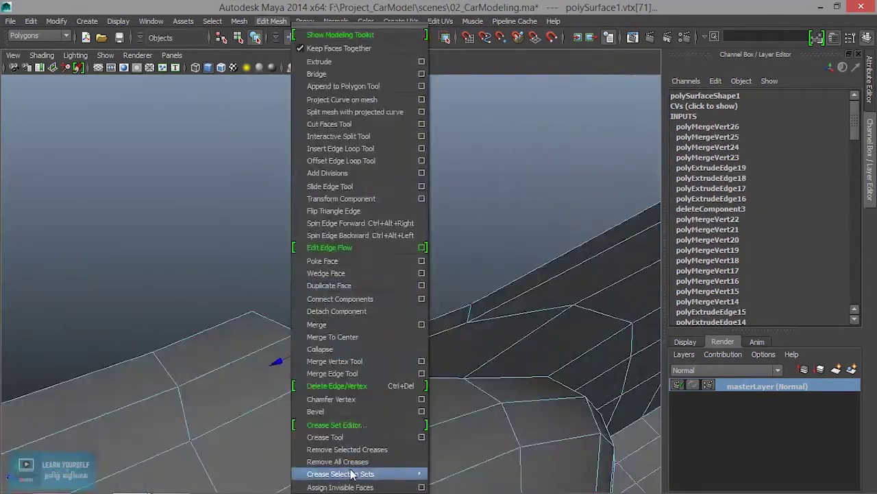
click(356, 336)
mouse_move(365, 379)
alt+mouse_down()
mouse_move(435, 361)
mouse_move(372, 352)
mouse_move(346, 430)
mouse_move(363, 386)
mouse_move(333, 415)
mouse_move(372, 411)
mouse_move(348, 393)
mouse_move(413, 344)
alt+mouse_up()
right_drag(444, 186, 441, 204)
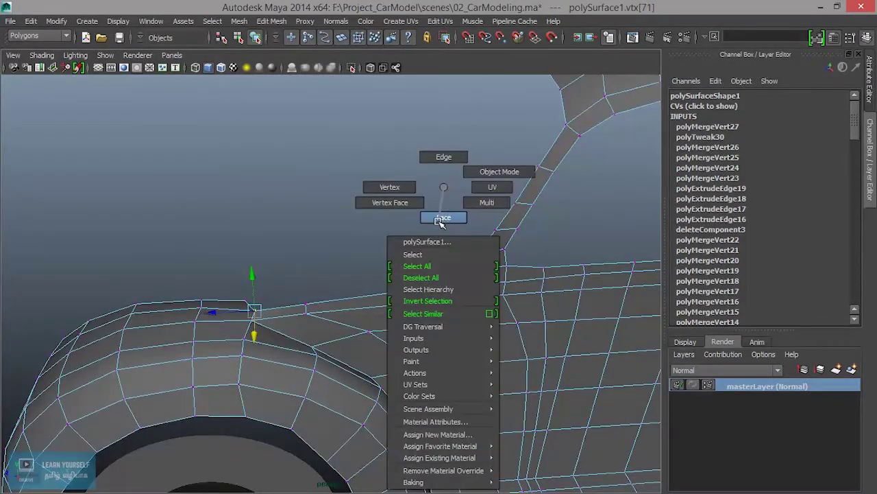
Select the front fender's inner edge in edge mode.
right_drag(440, 155, 440, 155)
click(375, 337)
mouse_move(375, 341)
alt+mouse_down()
mouse_move(350, 326)
mouse_move(291, 331)
alt+mouse_up()
click(331, 313)
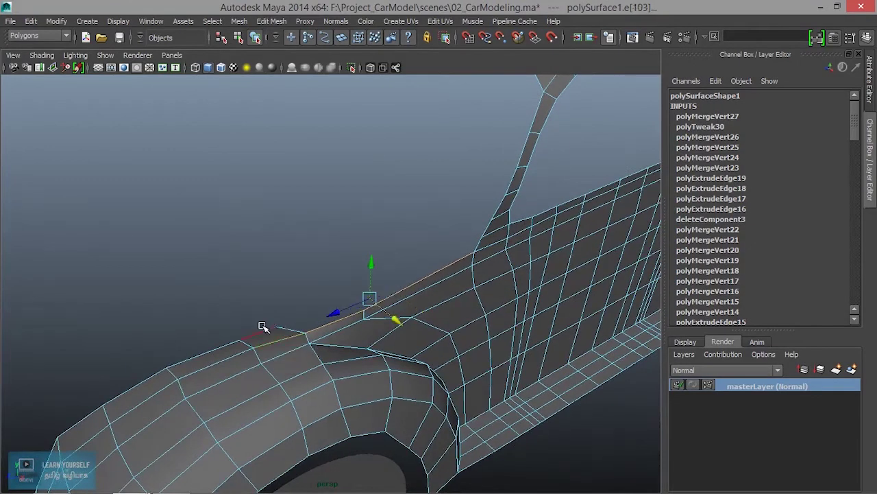
click(283, 331)
click(288, 353)
mouse_move(288, 354)
alt+mouse_down()
mouse_move(431, 387)
mouse_move(421, 373)
mouse_move(464, 347)
mouse_move(324, 439)
alt+mouse_up()
key(ctrl+z)
mouse_move(319, 404)
alt+mouse_down()
mouse_move(445, 329)
mouse_move(313, 392)
mouse_move(315, 313)
mouse_move(327, 330)
alt+mouse_up()
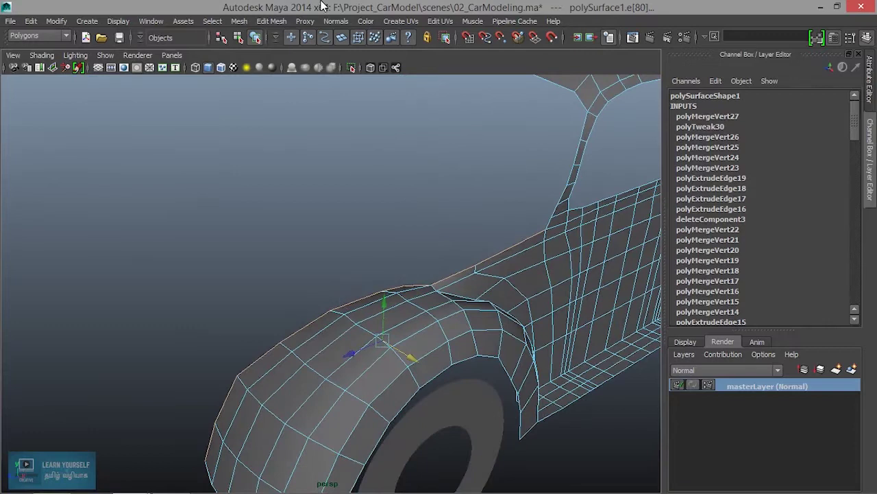
Extrude the fender's inner edge, creating polyExtrudeEdge20.
click(279, 22)
click(340, 70)
mouse_move(336, 137)
alt+mouse_down()
mouse_move(385, 214)
mouse_move(374, 223)
mouse_move(394, 253)
mouse_move(361, 255)
mouse_move(378, 354)
mouse_move(339, 364)
mouse_move(249, 349)
mouse_move(362, 254)
mouse_move(398, 251)
mouse_move(405, 202)
mouse_move(370, 233)
alt+mouse_up()
key(space)
key(space)
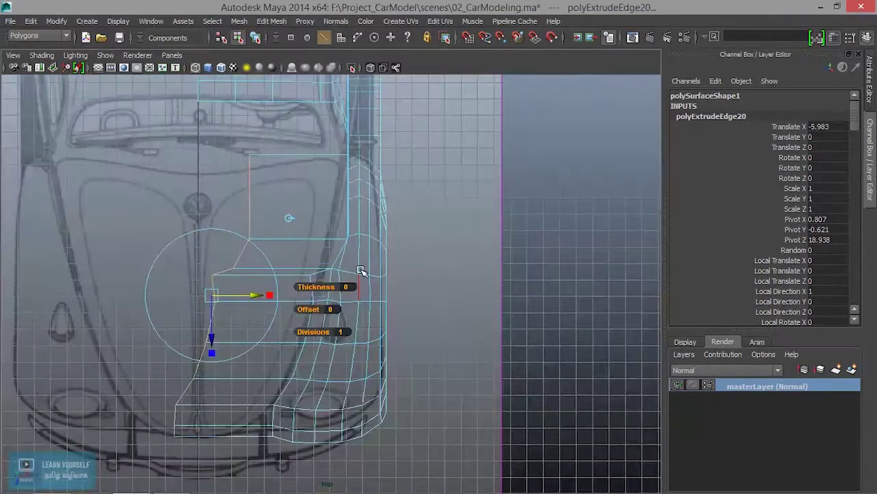
In the top view, move the extruded edge to Translate X -7.703 and flatten it to Scale X 0.037.
alt+middle_drag(361, 271, 370, 286)
mouse_move(286, 291)
mouse_down()
mouse_move(239, 294)
mouse_move(267, 293)
mouse_up()
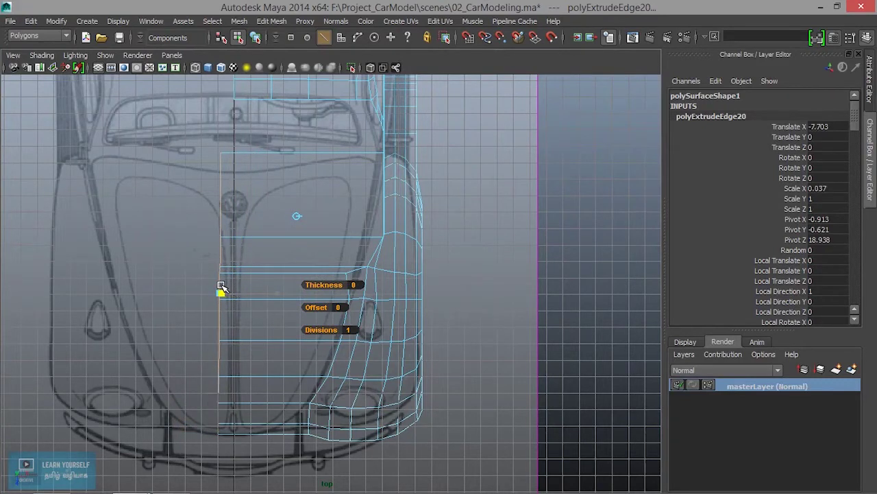
mouse_move(221, 290)
mouse_down()
mouse_move(240, 311)
mouse_move(273, 288)
mouse_up()
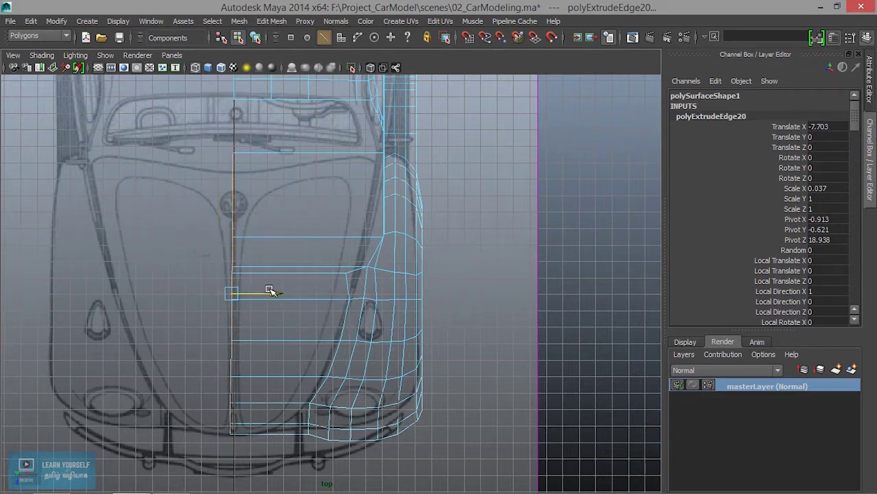
drag(273, 295, 238, 291)
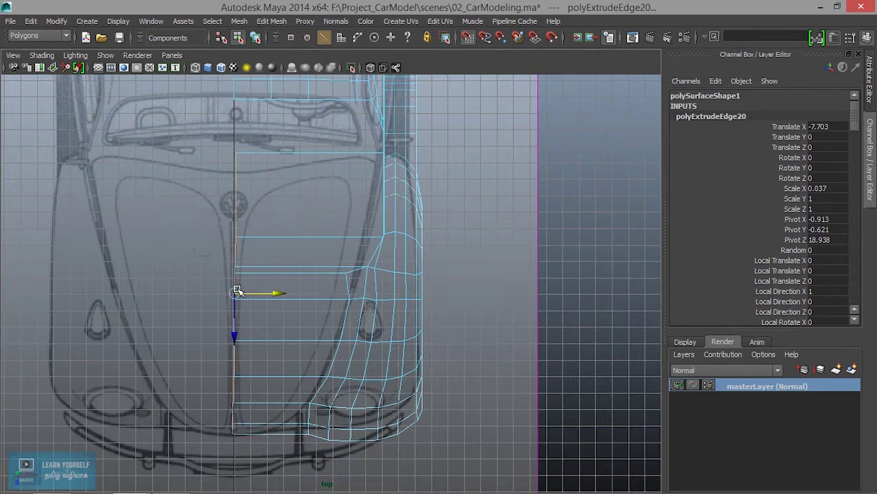
scroll(317, 326, up, 1)
scroll(317, 327, up, 1)
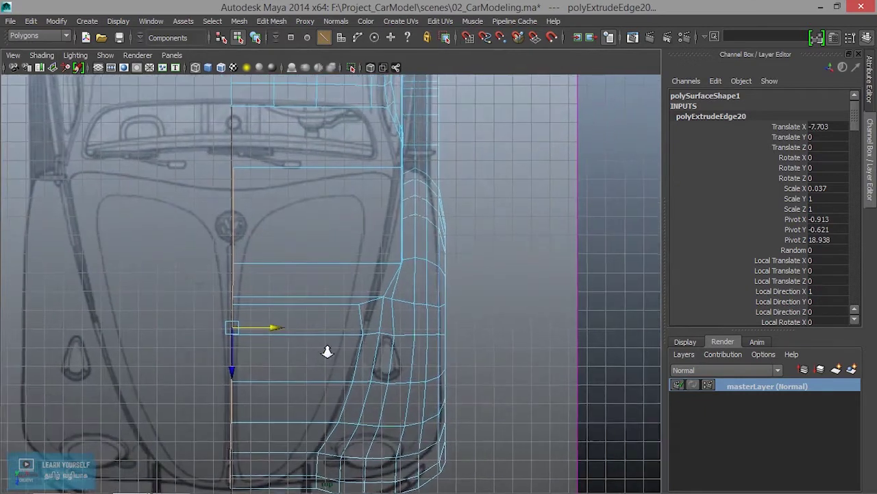
scroll(284, 323, up, 1)
scroll(476, 323, up, 1)
scroll(428, 248, up, 1)
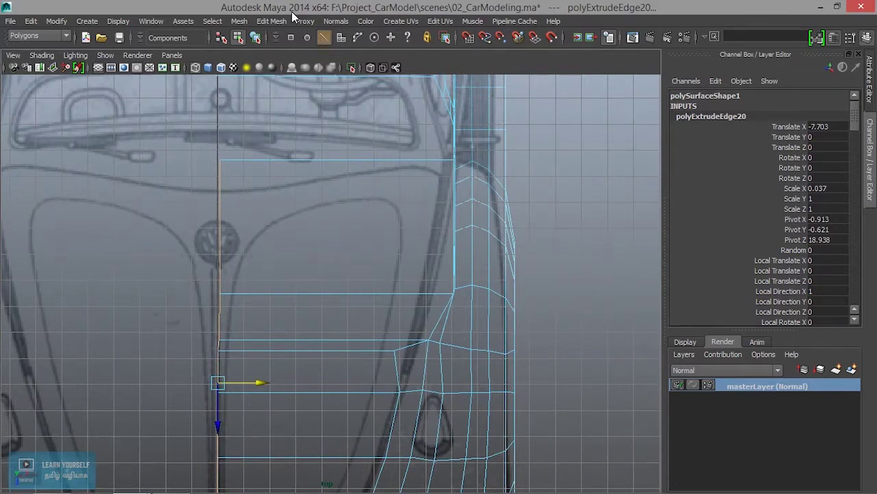
click(272, 21)
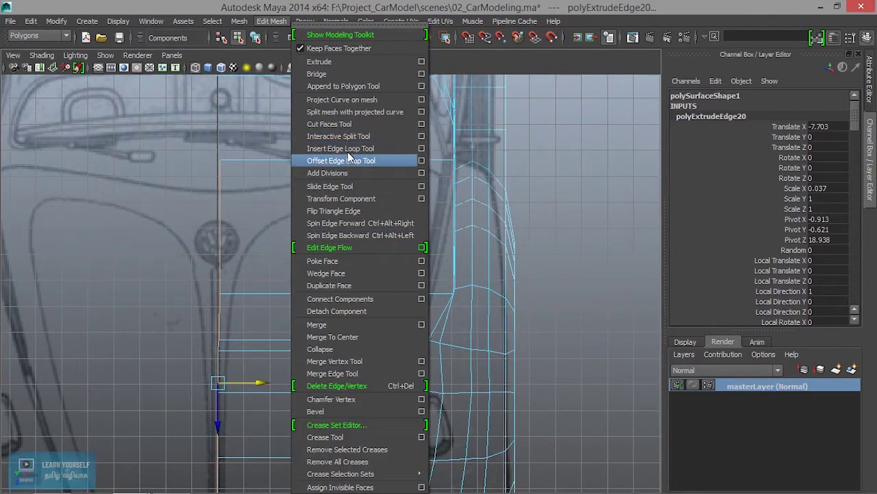
Add an offset edge loop and an inserted edge loop across the hood strip.
click(351, 160)
scroll(382, 359, up, 1)
scroll(397, 303, up, 2)
scroll(293, 297, up, 1)
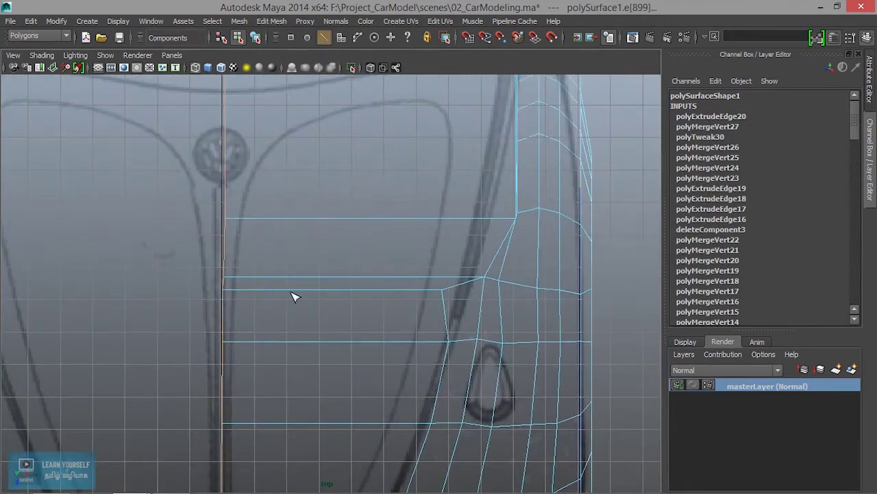
click(237, 278)
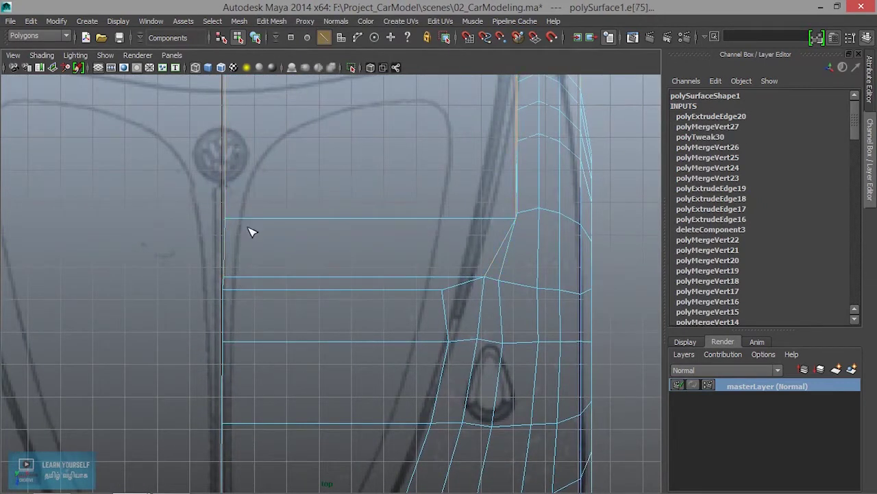
key(space)
key(space)
mouse_move(369, 318)
alt+mouse_down()
mouse_move(405, 447)
mouse_move(337, 313)
mouse_move(352, 340)
mouse_move(333, 336)
alt+mouse_up()
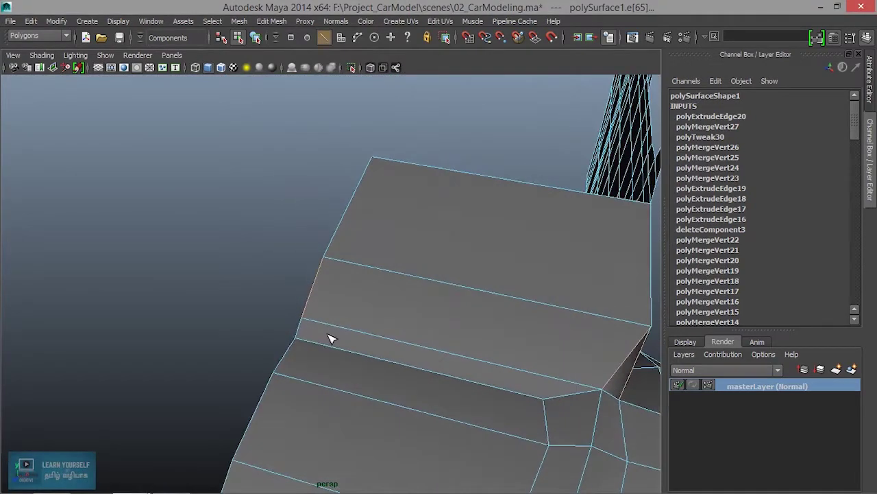
key(space)
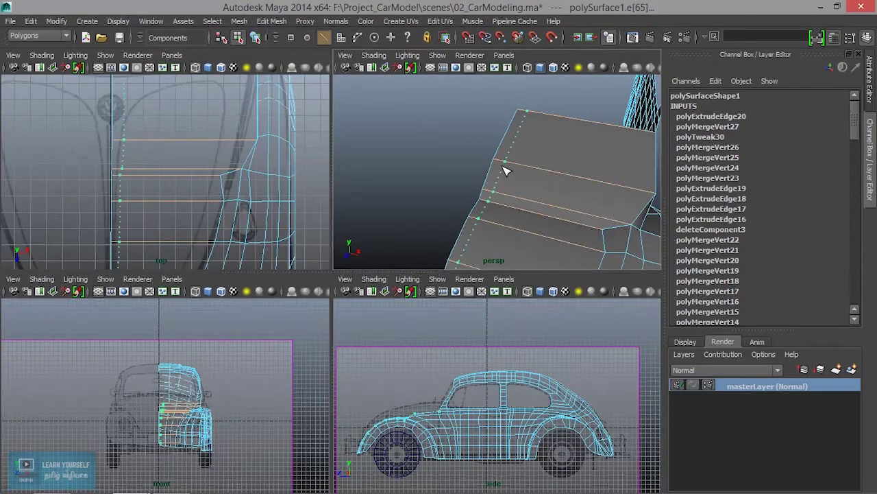
click(502, 170)
mouse_move(515, 247)
alt+mouse_down()
mouse_move(415, 167)
mouse_move(413, 180)
mouse_move(381, 171)
mouse_move(533, 186)
mouse_move(470, 206)
mouse_move(494, 206)
alt+mouse_up()
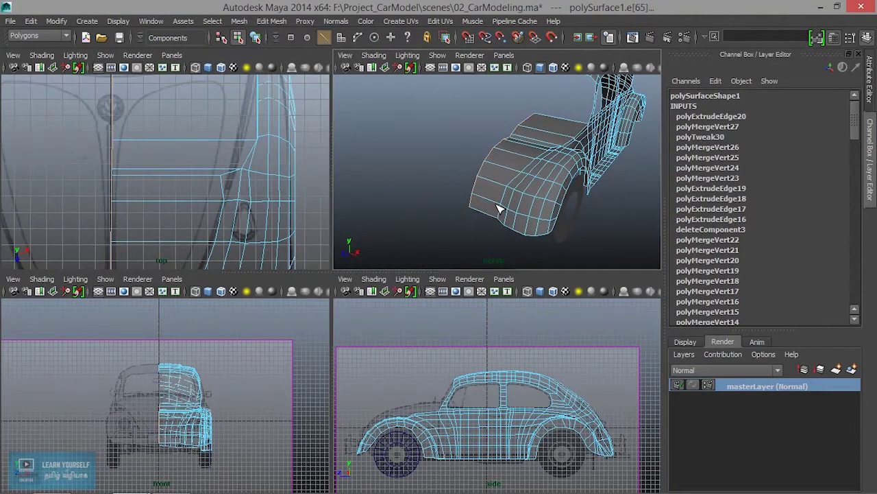
Undo the trial edge loops back to the bare fender edge and zoom in on it.
key(ctrl+z)
key(ctrl+z)
key(ctrl+z)
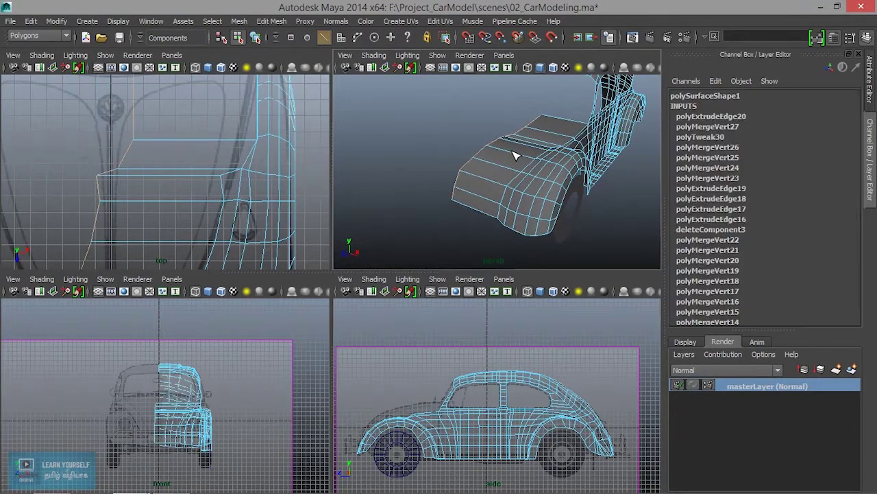
key(ctrl+z)
key(ctrl+z)
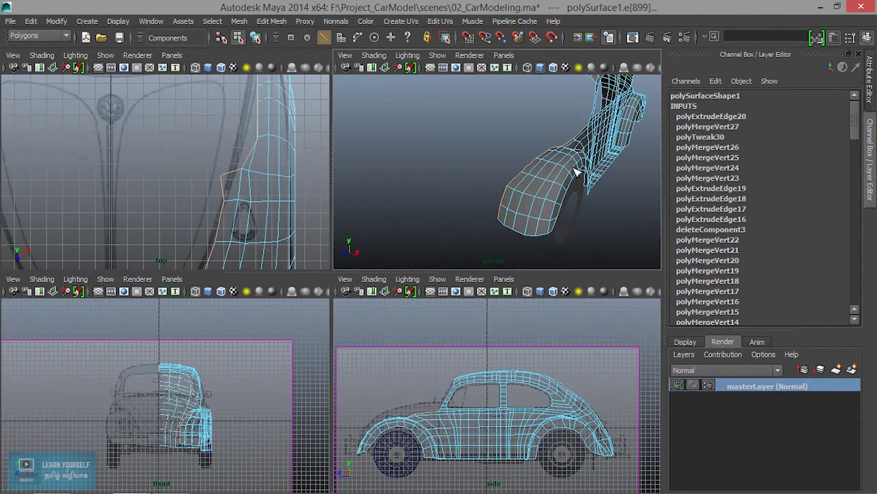
scroll(523, 171, up, 5)
mouse_move(542, 201)
alt+mouse_down()
mouse_move(368, 198)
mouse_move(516, 171)
alt+mouse_up()
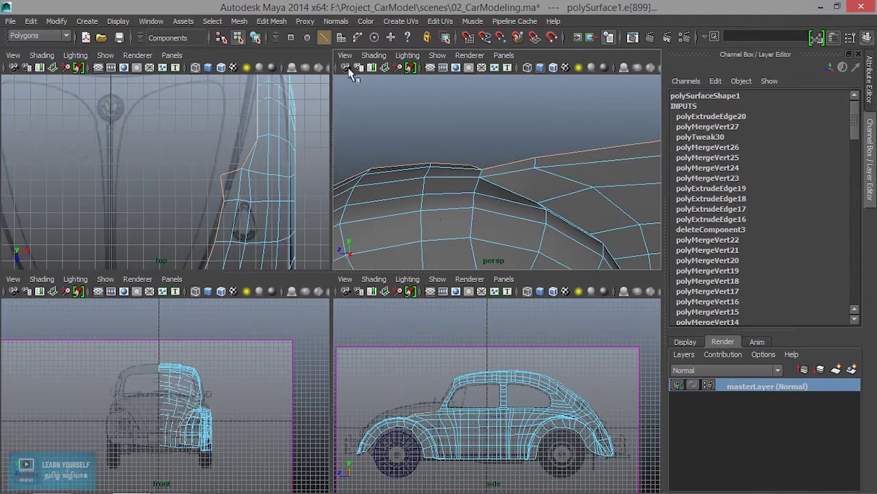
click(272, 21)
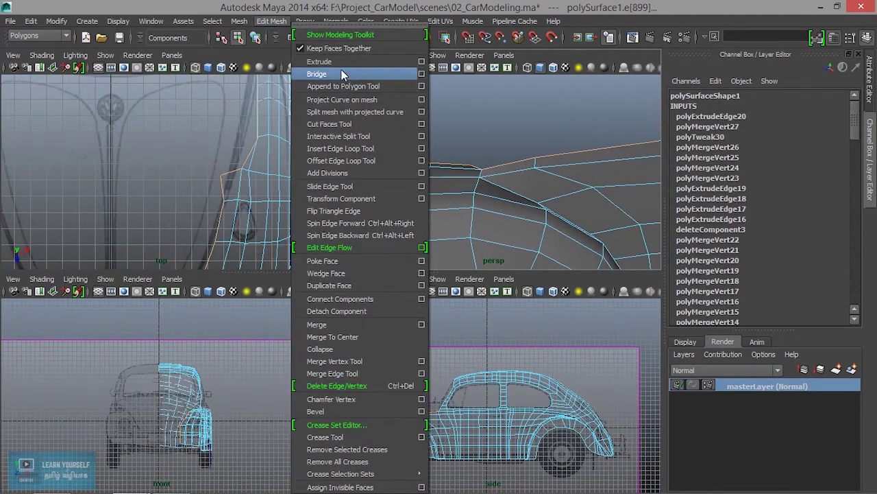
Extrude the fender's inner edge again and push it toward the centre line with world-aligned handles.
click(341, 70)
key(f)
mouse_move(500, 176)
alt+mouse_down()
mouse_move(535, 225)
mouse_move(519, 202)
mouse_move(479, 240)
alt+mouse_up()
click(531, 129)
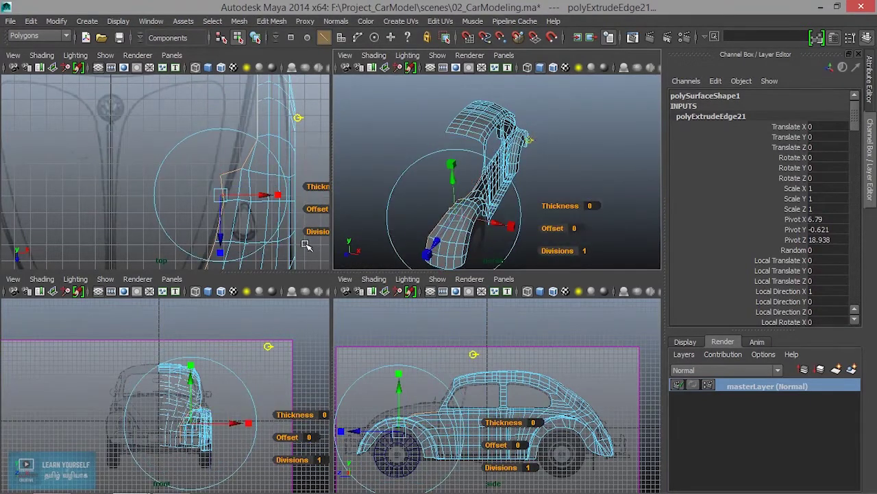
drag(268, 203, 132, 184)
Scale the extruded edge slightly along Y, then undo the extrusion.
scroll(165, 192, down, 1)
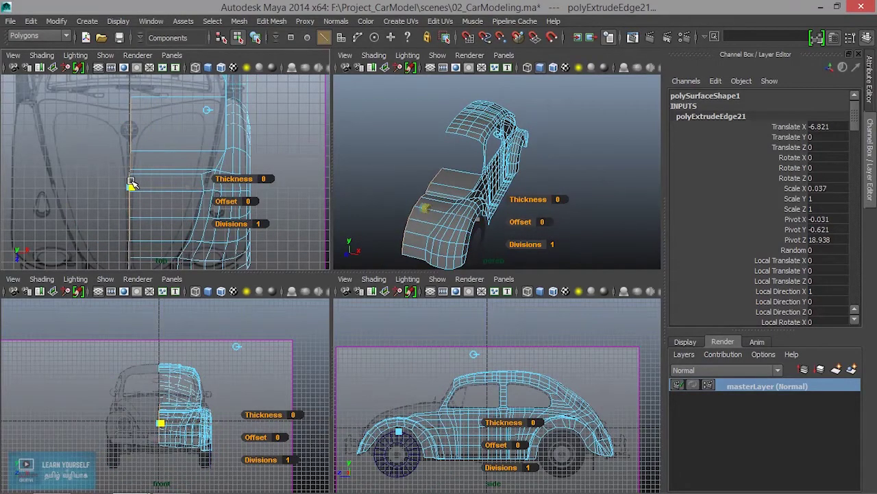
alt+drag(402, 166, 343, 153)
scroll(343, 153, up, 5)
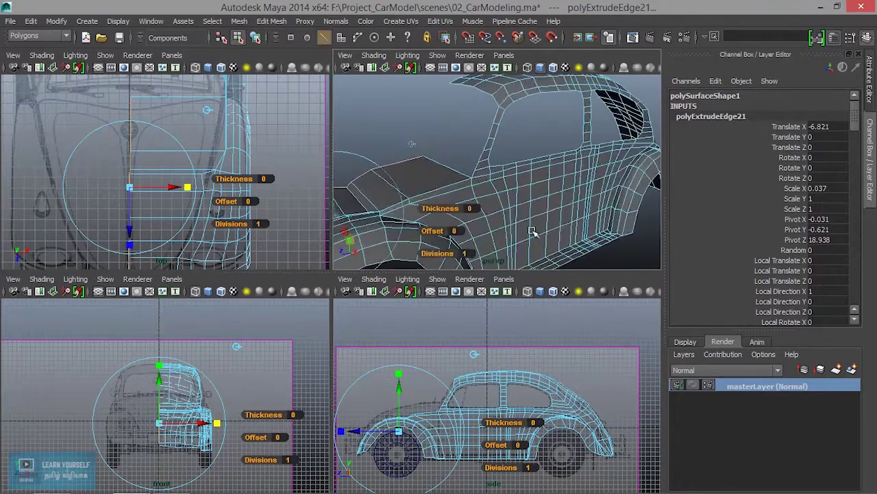
alt+drag(515, 183, 491, 153)
mouse_move(483, 222)
alt+mouse_down()
mouse_move(538, 144)
mouse_move(617, 186)
mouse_move(446, 154)
mouse_move(456, 161)
mouse_move(411, 169)
mouse_move(480, 189)
mouse_move(468, 196)
mouse_move(372, 198)
mouse_move(422, 226)
mouse_move(408, 161)
mouse_move(364, 144)
mouse_move(490, 153)
mouse_move(446, 144)
mouse_move(452, 134)
mouse_move(528, 128)
mouse_move(558, 172)
mouse_move(525, 171)
mouse_move(600, 149)
mouse_move(516, 219)
mouse_move(545, 160)
alt+mouse_up()
key(ctrl+z)
key(ctrl+z)
In vertex mode, raise the first fender vertex straight up in the side view.
right_click(545, 159)
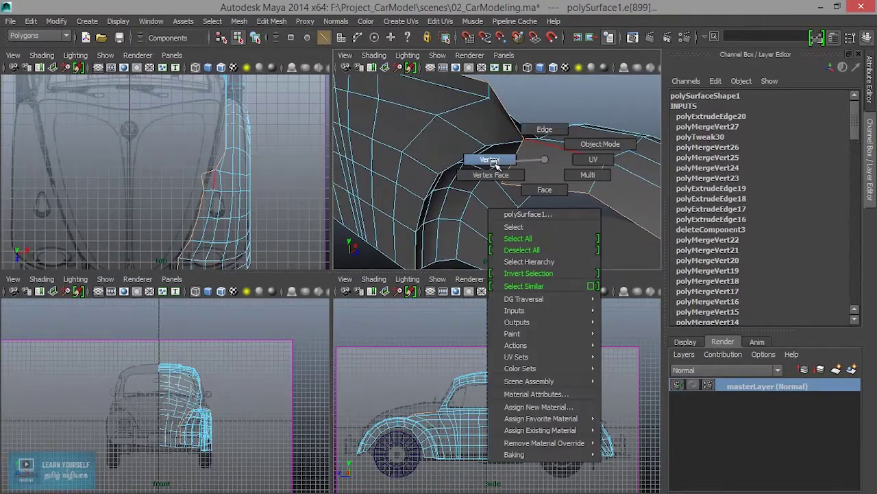
click(491, 160)
click(504, 187)
alt+drag(527, 227, 562, 216)
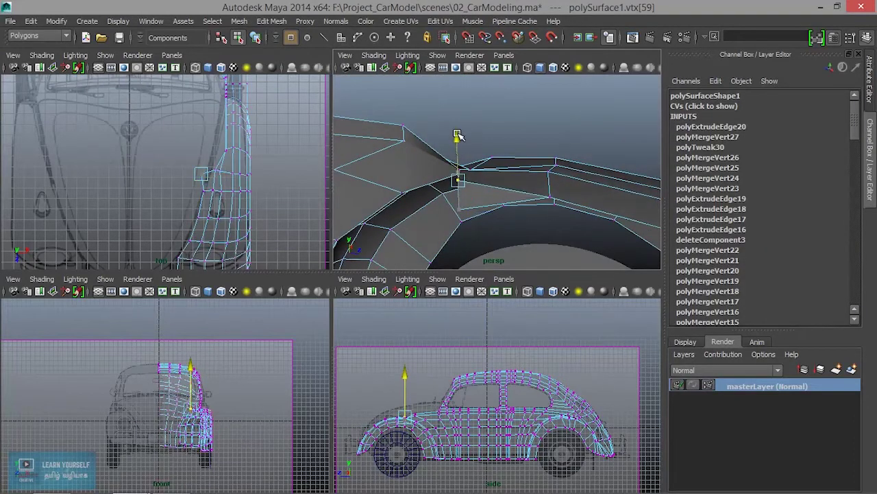
key(space)
alt+right_drag(337, 352, 399, 388)
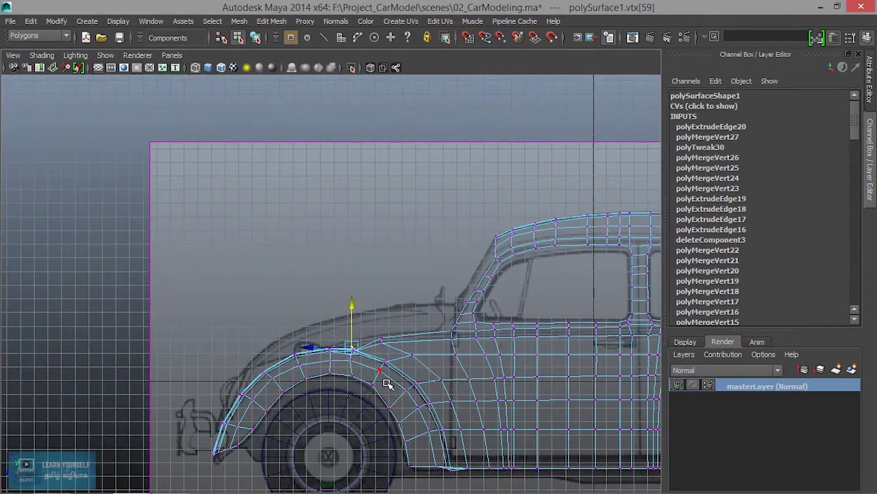
key(f)
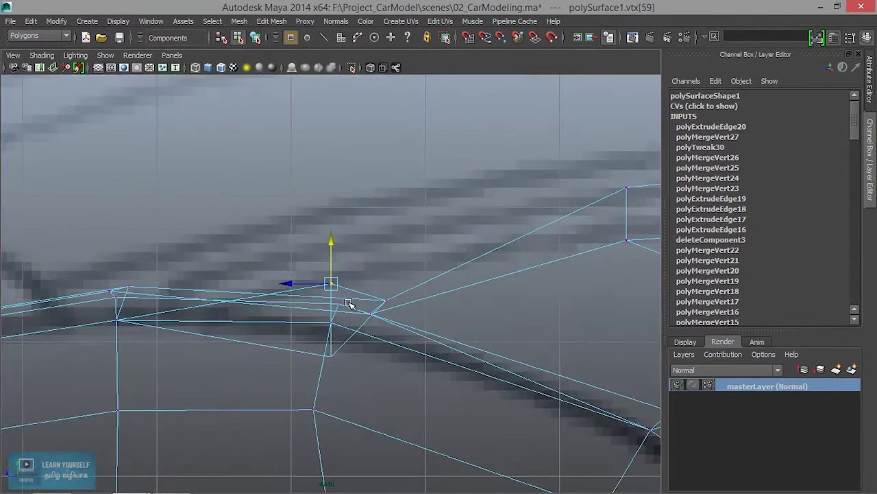
drag(332, 243, 337, 215)
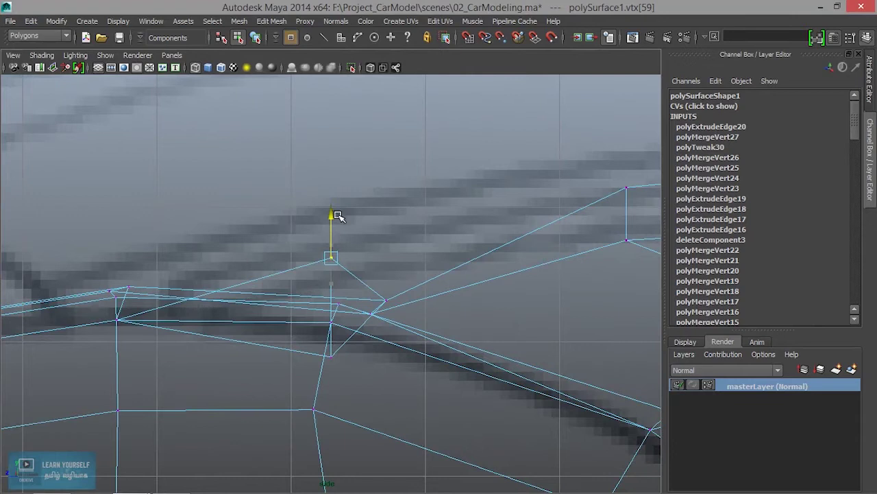
mouse_move(336, 223)
alt+middle_down()
mouse_move(455, 348)
mouse_move(494, 241)
alt+middle_up()
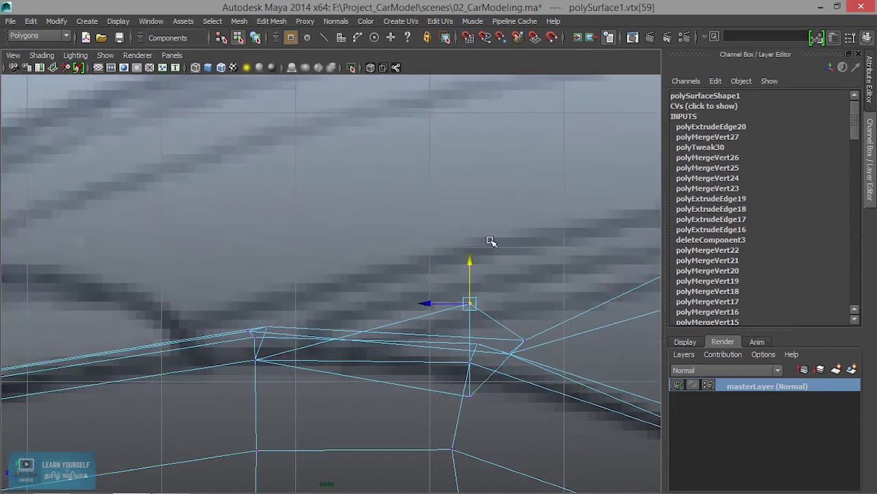
key(space)
Raise the vertex at the top of the wheel arch along Y.
alt+drag(535, 181, 460, 244)
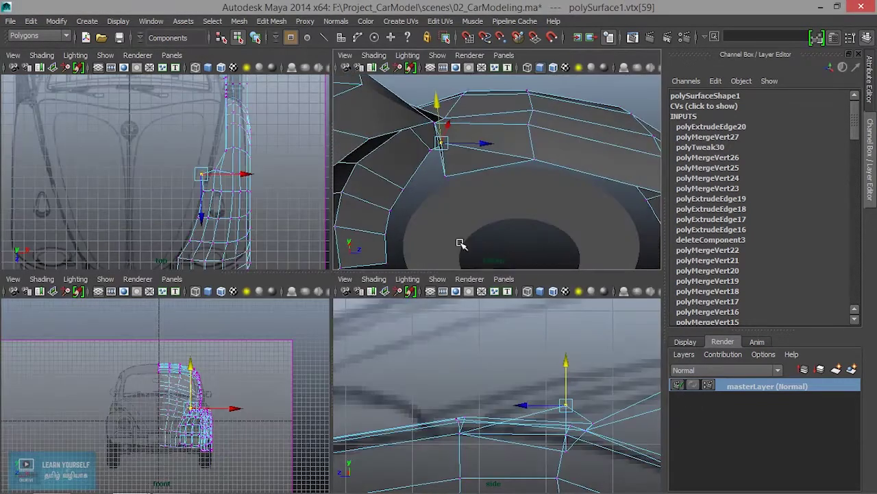
click(536, 162)
mouse_move(536, 162)
alt+mouse_down()
mouse_move(494, 196)
mouse_move(409, 194)
mouse_move(580, 199)
mouse_move(572, 229)
mouse_move(472, 178)
mouse_move(515, 145)
mouse_move(439, 198)
mouse_move(435, 226)
mouse_move(564, 135)
mouse_move(526, 141)
mouse_move(525, 89)
mouse_move(504, 118)
mouse_move(466, 119)
mouse_move(521, 185)
alt+mouse_up()
key(ctrl+z)
key(ctrl+z)
key(ctrl+z)
key(ctrl+z)
key(ctrl+z)
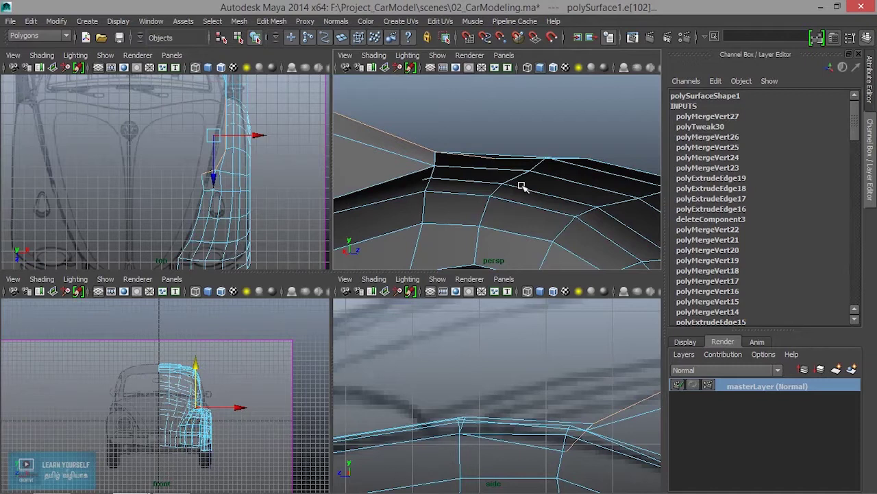
mouse_move(521, 192)
alt+mouse_down()
mouse_move(449, 227)
mouse_move(533, 196)
mouse_move(512, 157)
alt+mouse_up()
mouse_move(512, 157)
right_down()
mouse_move(492, 131)
mouse_move(472, 157)
right_up()
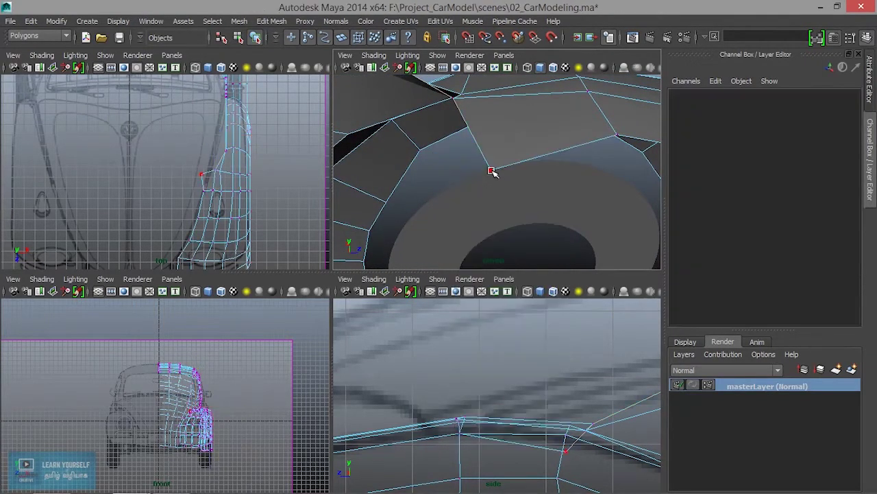
click(491, 170)
drag(491, 123, 504, 83)
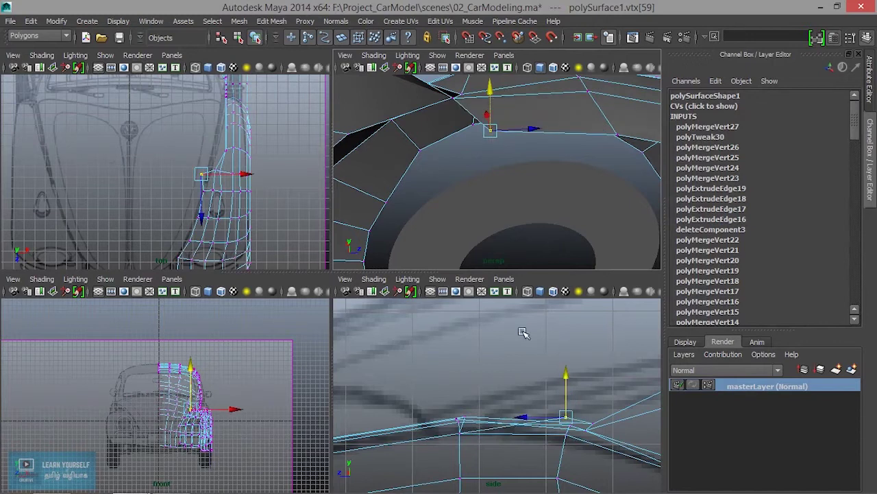
alt+middle_drag(574, 423, 499, 409)
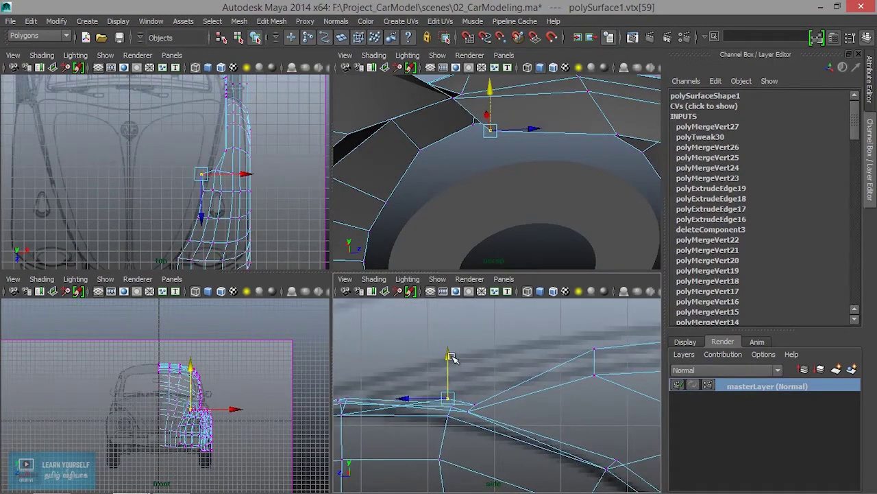
drag(447, 355, 449, 342)
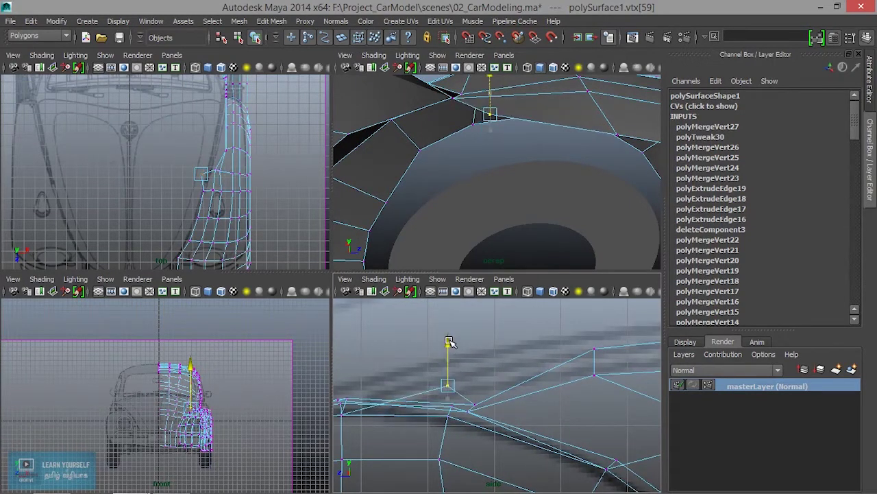
Raise the next arch vertex along Y and nudge the earlier one slightly higher.
alt+drag(558, 196, 512, 227)
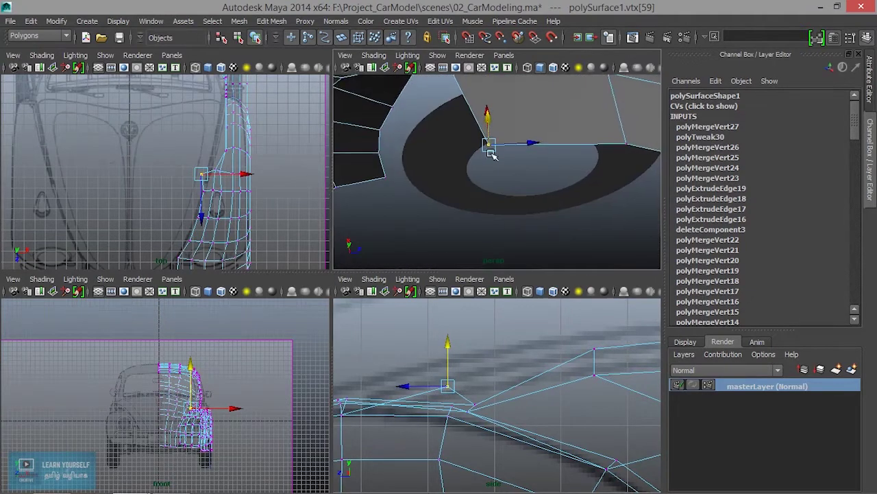
click(495, 180)
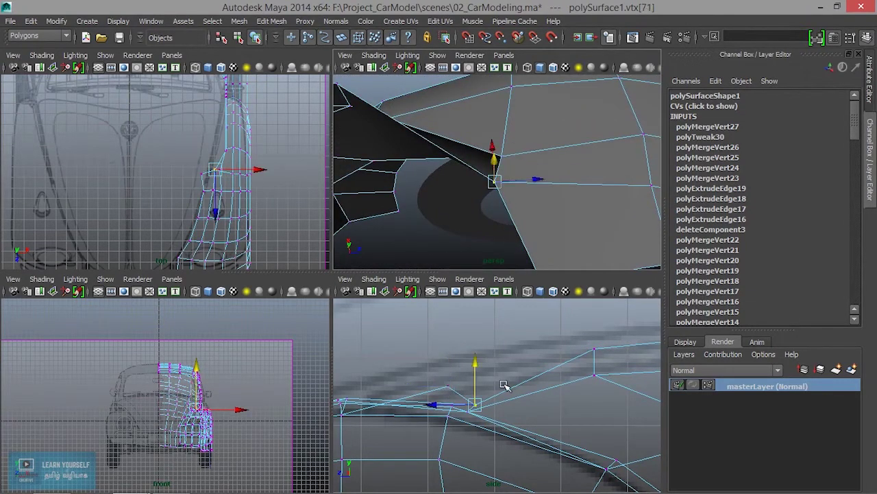
drag(478, 367, 477, 344)
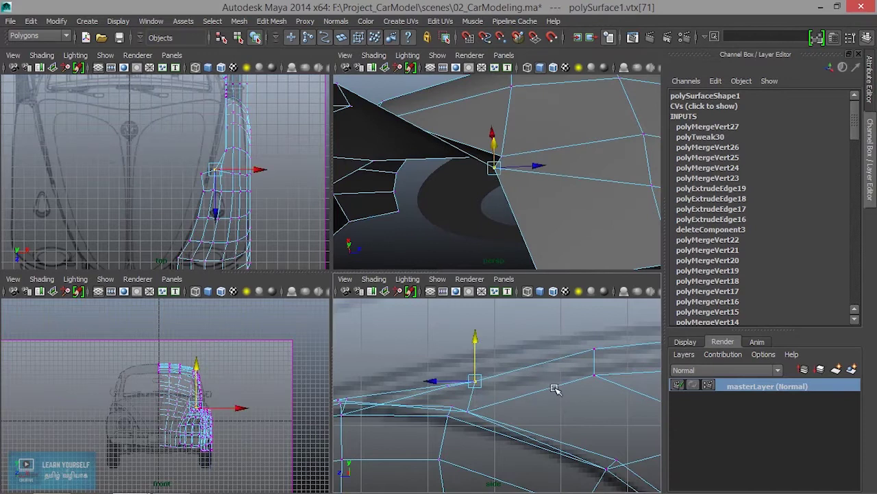
alt+middle_drag(481, 394, 582, 391)
mouse_move(562, 182)
alt+mouse_down()
mouse_move(487, 229)
mouse_move(494, 219)
mouse_move(549, 216)
alt+mouse_up()
click(519, 197)
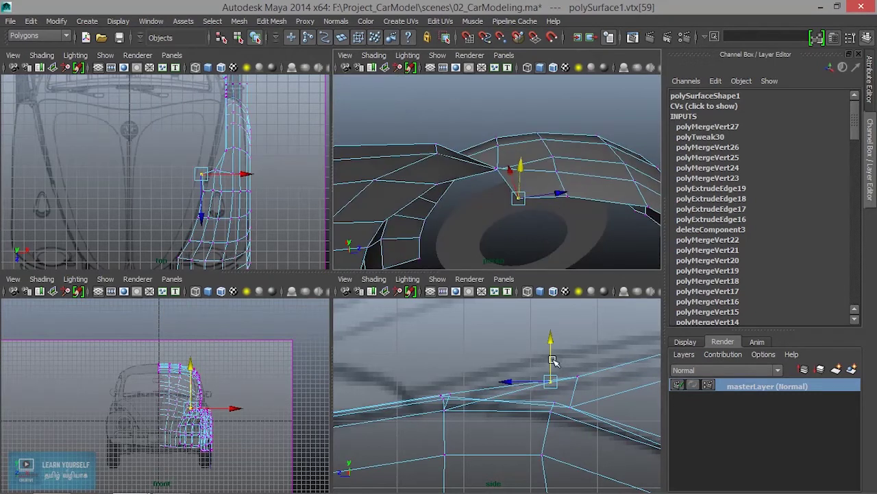
drag(553, 344, 552, 338)
mouse_move(569, 249)
alt+mouse_down()
mouse_move(480, 229)
mouse_move(523, 226)
mouse_move(425, 185)
mouse_move(424, 161)
alt+mouse_up()
Nudge successive fender-arch vertices, including vtx[64] and vtx[63], up along Y to smooth the curve.
click(425, 161)
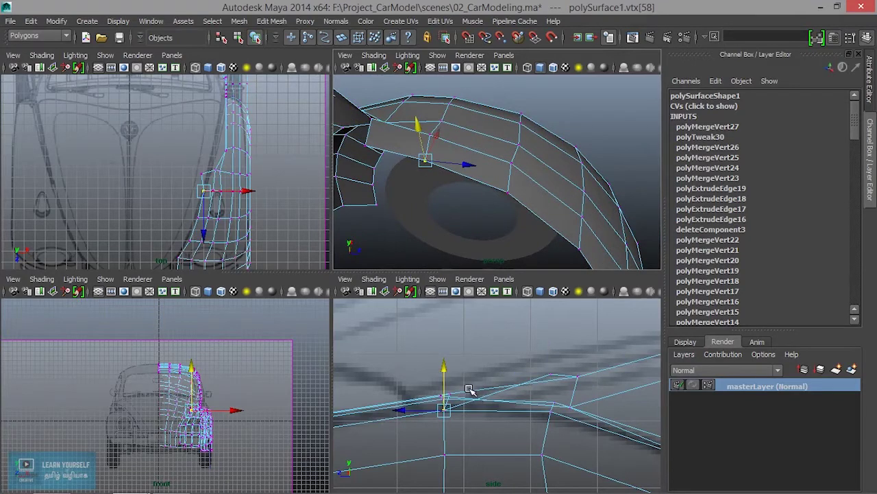
drag(451, 368, 450, 358)
alt+middle_drag(475, 390, 605, 398)
click(505, 192)
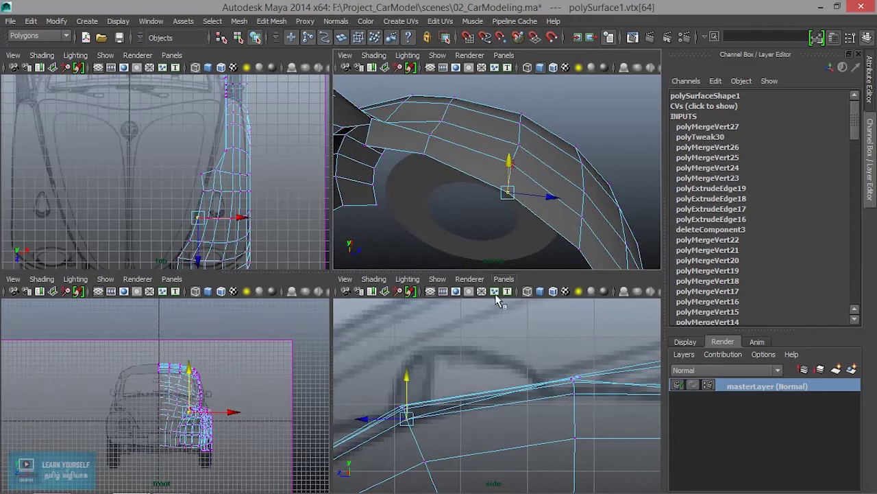
drag(407, 383, 409, 366)
mouse_move(409, 366)
alt+middle_down()
mouse_move(569, 303)
mouse_move(566, 293)
alt+middle_up()
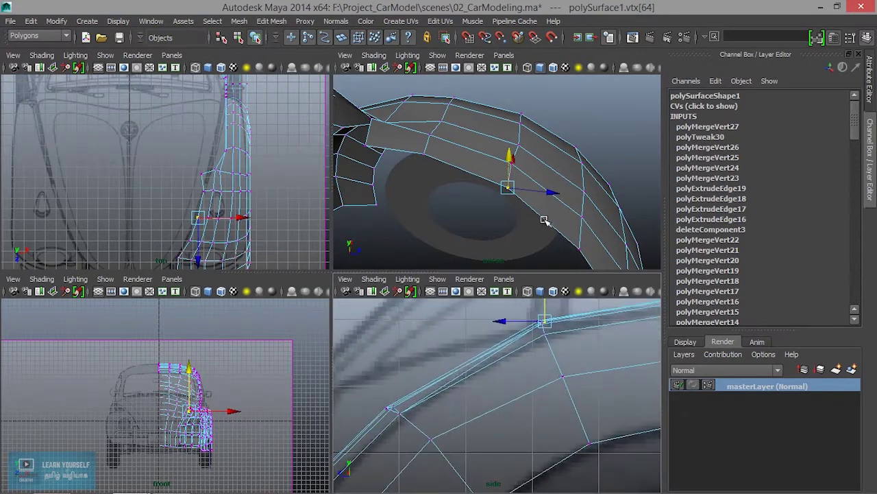
alt+drag(549, 209, 489, 183)
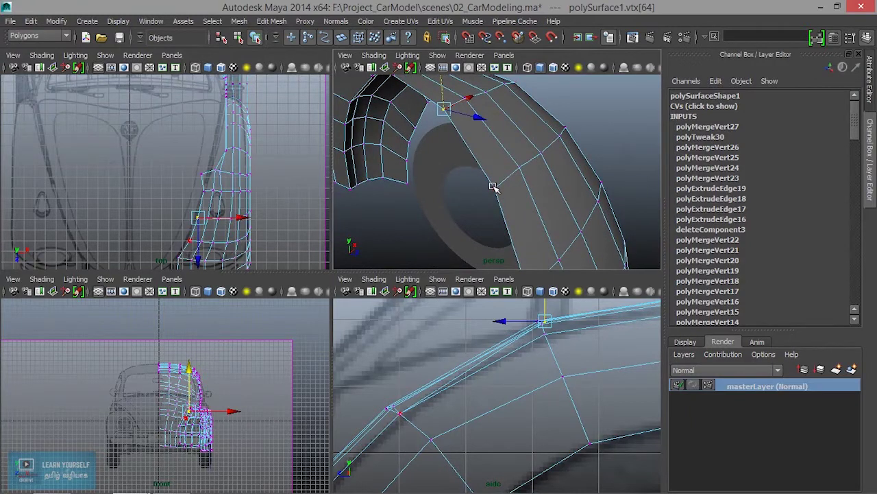
click(495, 189)
mouse_move(493, 205)
alt+mouse_down()
mouse_move(409, 369)
mouse_move(396, 370)
alt+mouse_up()
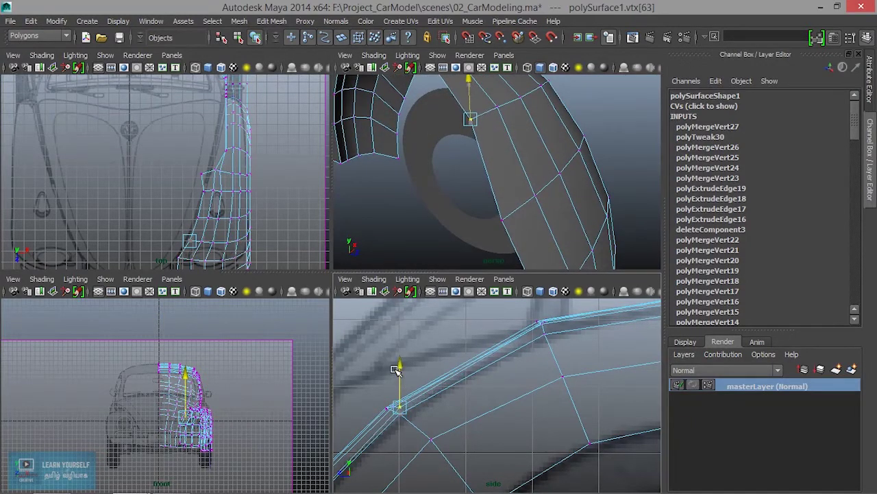
mouse_move(501, 247)
alt+mouse_down()
mouse_move(354, 205)
mouse_move(526, 220)
mouse_move(434, 204)
mouse_move(436, 175)
alt+mouse_up()
click(437, 173)
mouse_move(446, 227)
alt+mouse_down()
mouse_move(470, 231)
mouse_move(507, 130)
mouse_move(435, 190)
mouse_move(545, 218)
mouse_move(508, 206)
alt+mouse_up()
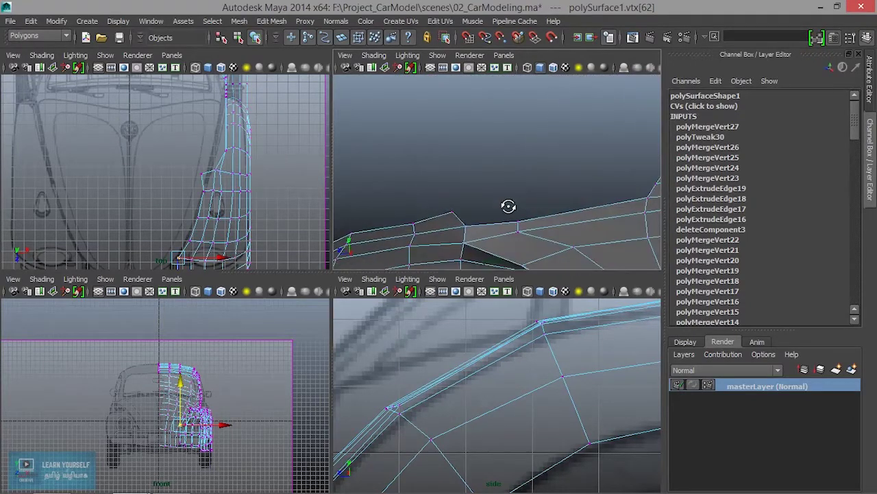
Maximise the perspective view and select the fender's top border edge in edge mode.
key(space)
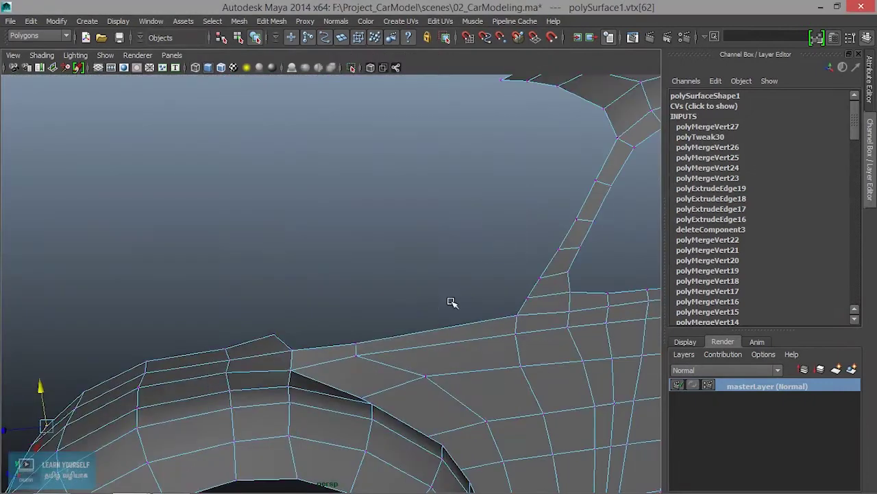
right_drag(439, 326, 439, 157)
click(449, 327)
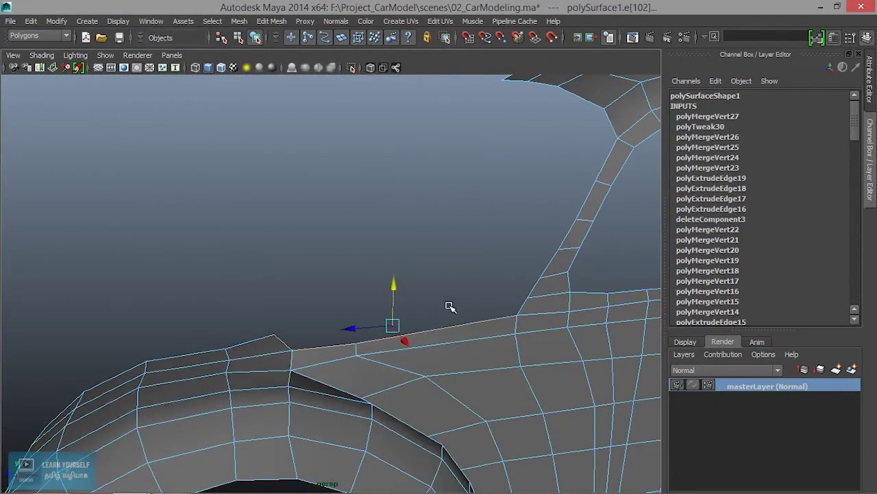
alt+drag(453, 330, 561, 276)
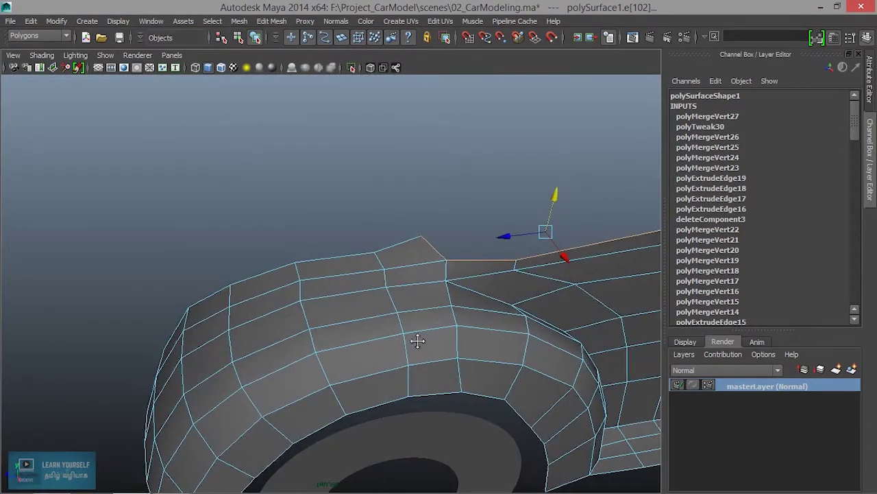
click(472, 228)
alt+drag(472, 228, 214, 404)
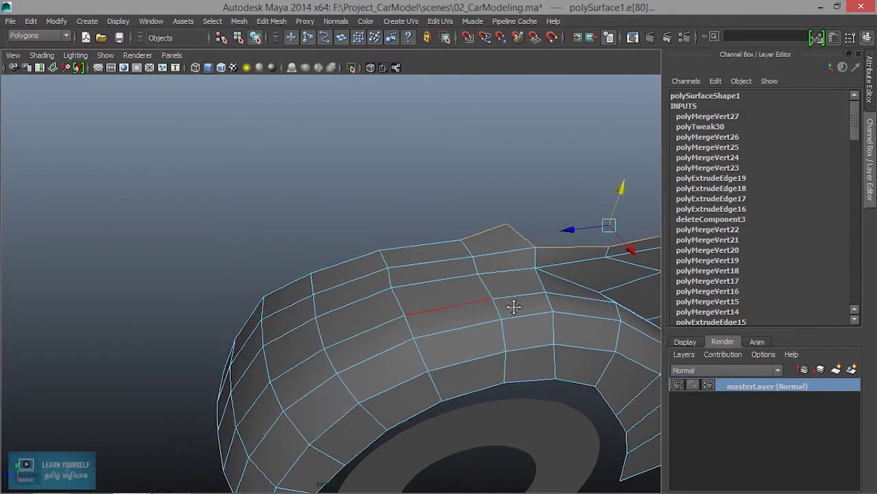
alt+drag(240, 374, 347, 277)
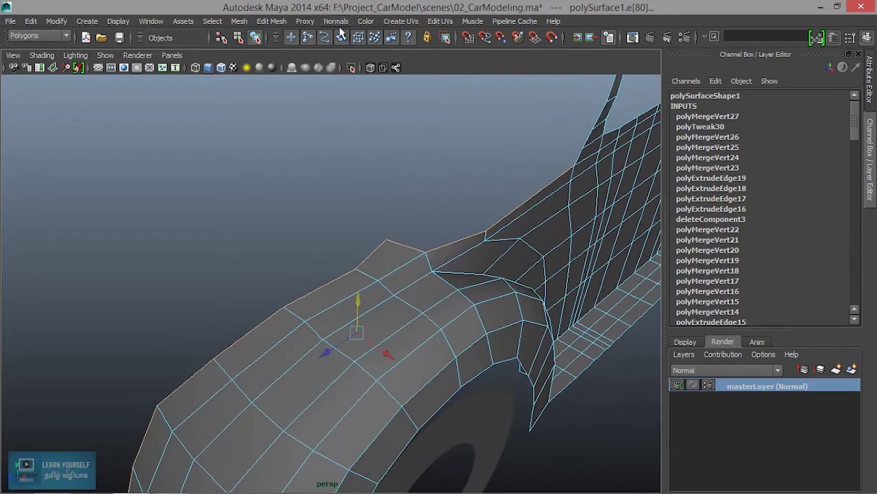
click(272, 21)
Extrude the fender's top edge and drag the new strip inward to Translate X -6.181.
click(327, 60)
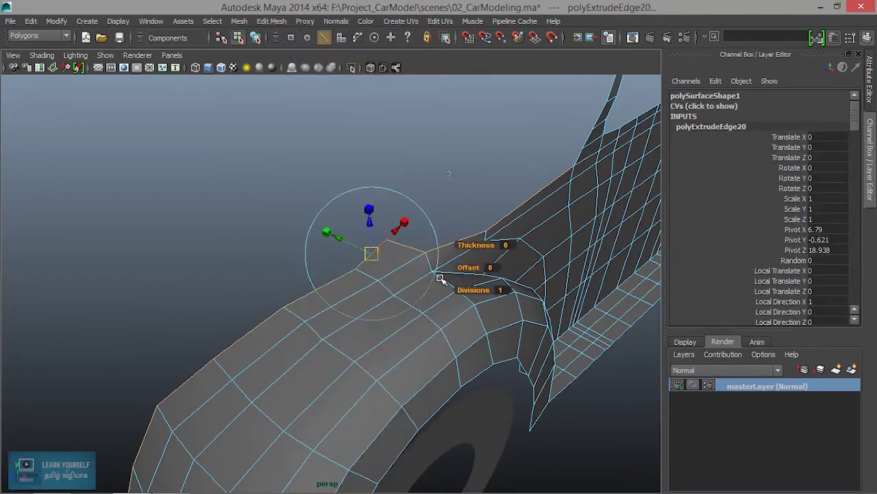
mouse_move(363, 293)
alt+mouse_down()
mouse_move(439, 274)
mouse_move(480, 288)
alt+mouse_up()
drag(291, 317, 182, 313)
key(ctrl+z)
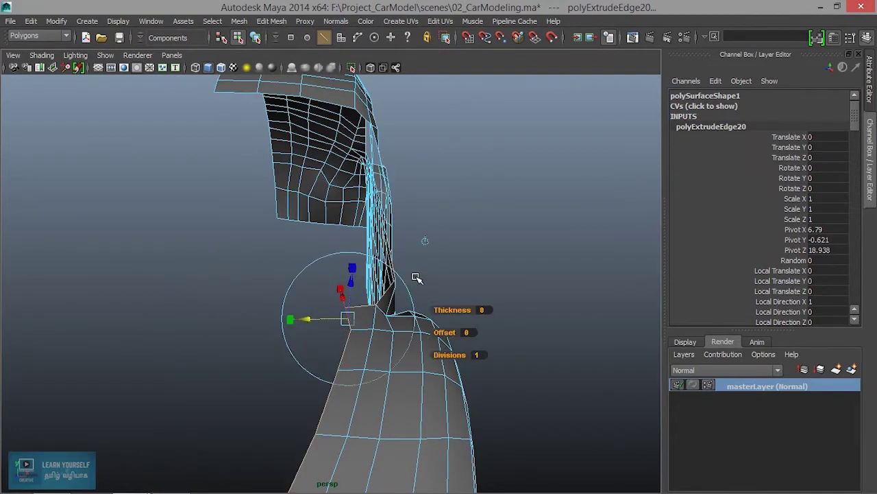
mouse_move(392, 337)
mouse_down()
mouse_move(305, 380)
mouse_move(243, 378)
mouse_up()
mouse_move(290, 336)
alt+mouse_down()
mouse_move(337, 304)
mouse_move(234, 306)
mouse_move(529, 363)
mouse_move(343, 272)
mouse_move(352, 249)
mouse_move(372, 275)
mouse_move(343, 267)
mouse_move(370, 278)
mouse_move(384, 302)
mouse_move(366, 320)
alt+mouse_up()
In the top view, squash the new edge to Scale X 0.007 and grid-snap it to Translate X -6.349.
key(space)
key(space)
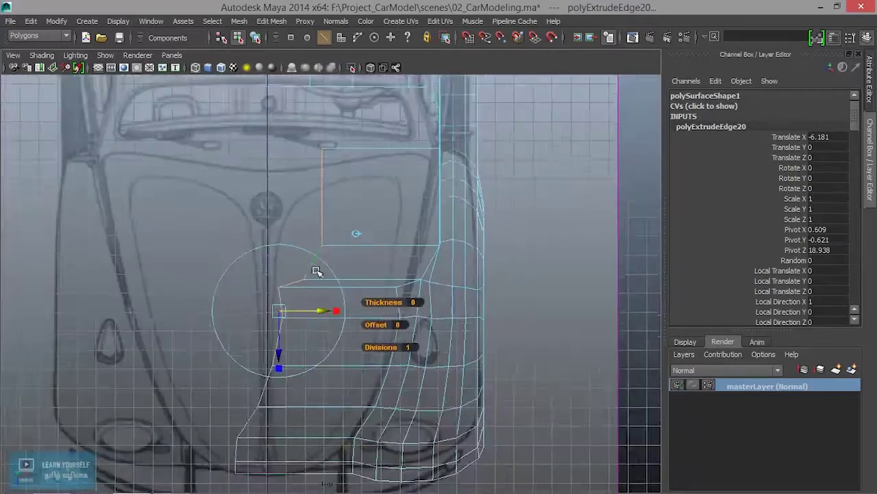
drag(332, 305, 287, 305)
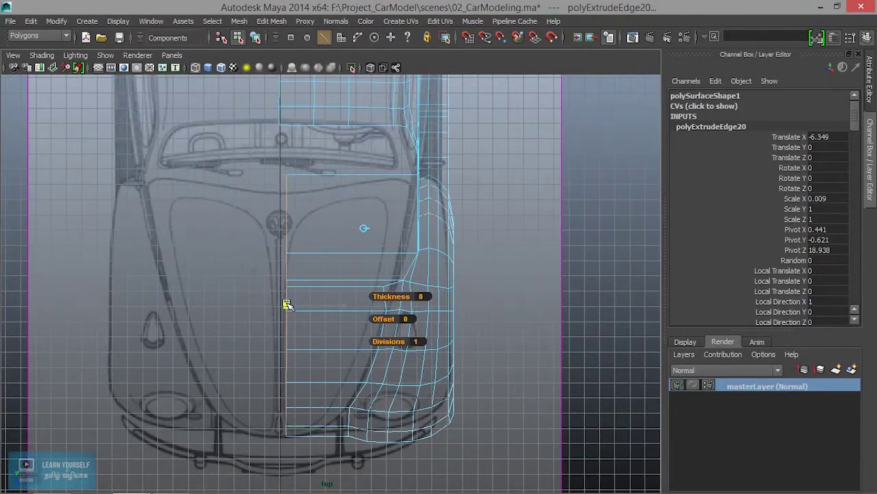
scroll(322, 306, up, 1)
scroll(346, 306, up, 1)
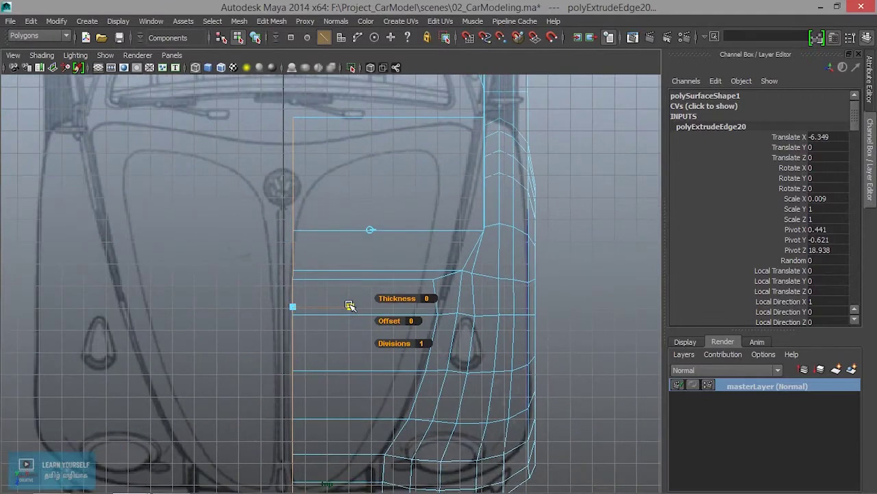
click(349, 307)
drag(353, 307, 339, 313)
key(x)
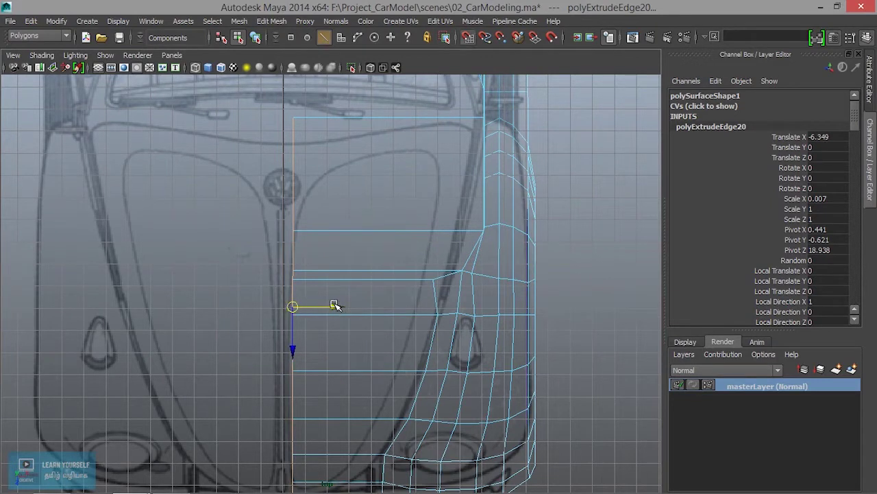
drag(332, 308, 322, 310)
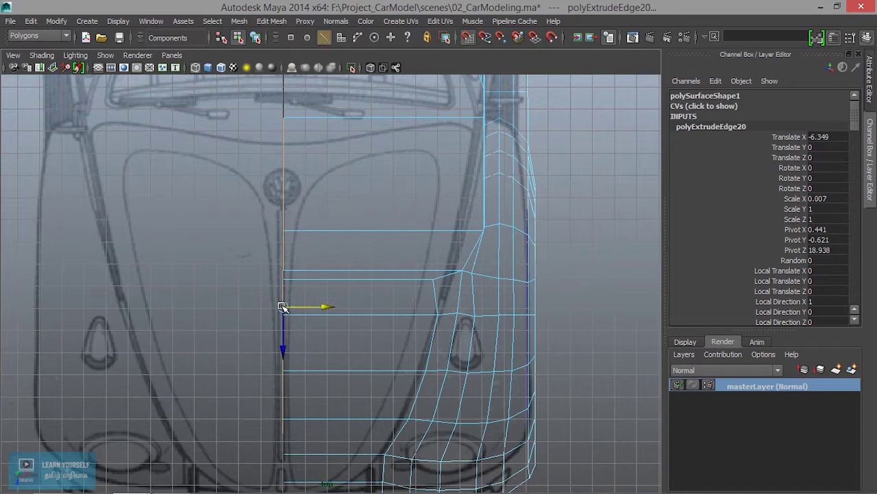
key(space)
key(space)
mouse_move(433, 237)
alt+mouse_down()
mouse_move(432, 260)
mouse_move(215, 225)
mouse_move(362, 288)
mouse_move(271, 226)
alt+mouse_up()
right_drag(271, 226, 279, 156)
click(278, 220)
Switch to Edge mode and lower the diagonal edge on the fender top slightly.
click(278, 156)
click(271, 211)
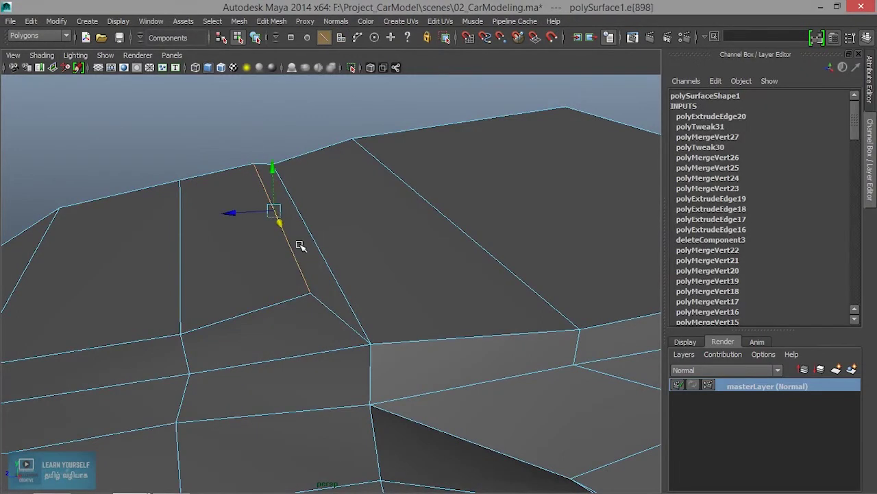
alt+drag(277, 222, 298, 249)
alt+drag(372, 259, 356, 263)
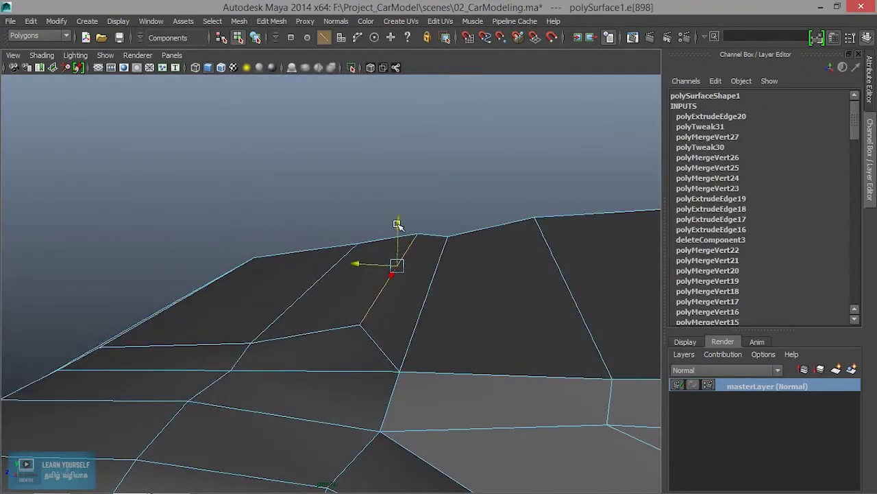
drag(397, 227, 394, 231)
mouse_move(352, 265)
alt+mouse_down()
mouse_move(277, 274)
mouse_move(505, 296)
mouse_move(400, 303)
alt+mouse_up()
Move the long edge across the body vertically, then reselect the earlier fender edge.
click(398, 296)
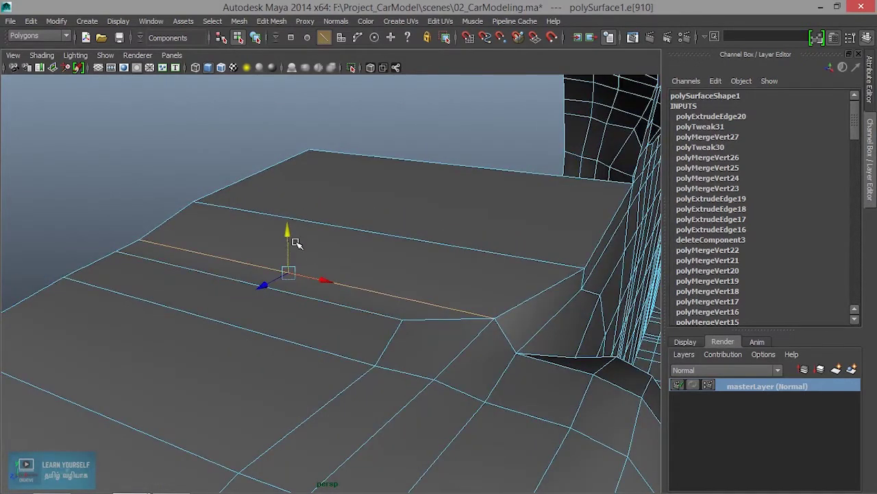
mouse_move(304, 250)
alt+mouse_down()
mouse_move(402, 308)
mouse_move(309, 286)
mouse_move(320, 290)
alt+mouse_up()
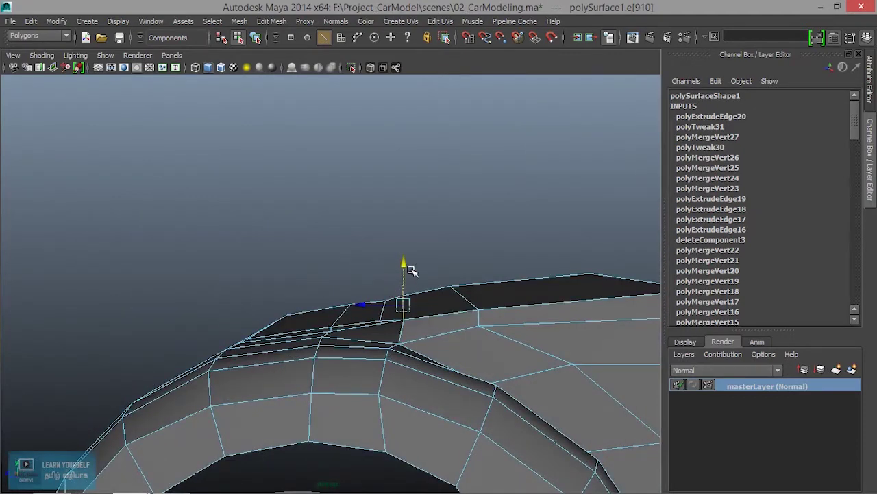
drag(402, 259, 402, 258)
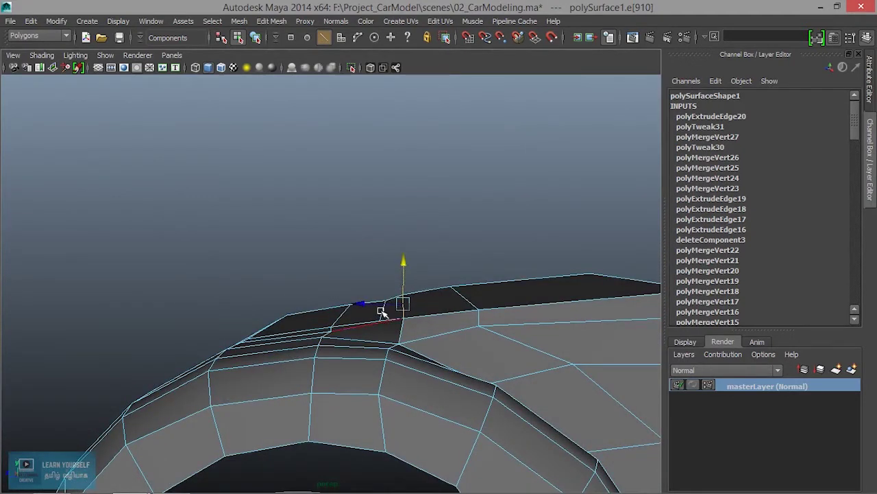
mouse_move(384, 322)
alt+mouse_down()
mouse_move(407, 337)
mouse_move(374, 285)
alt+mouse_up()
click(375, 280)
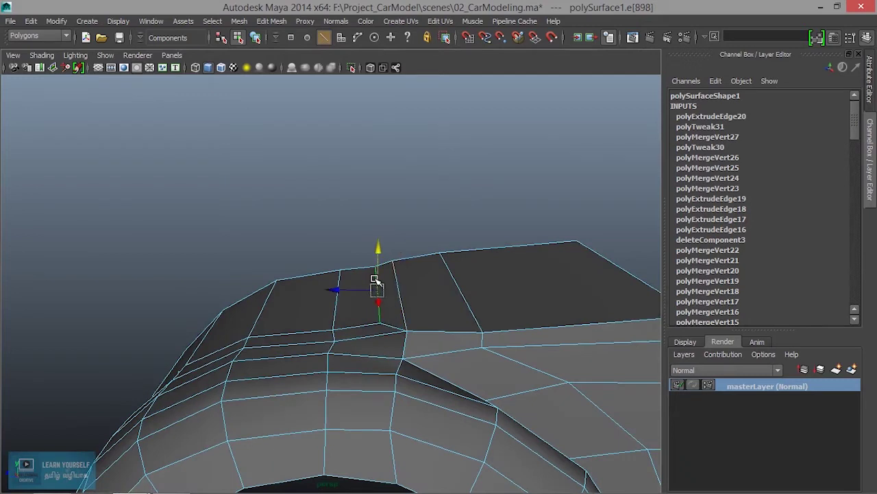
alt+drag(381, 245, 409, 294)
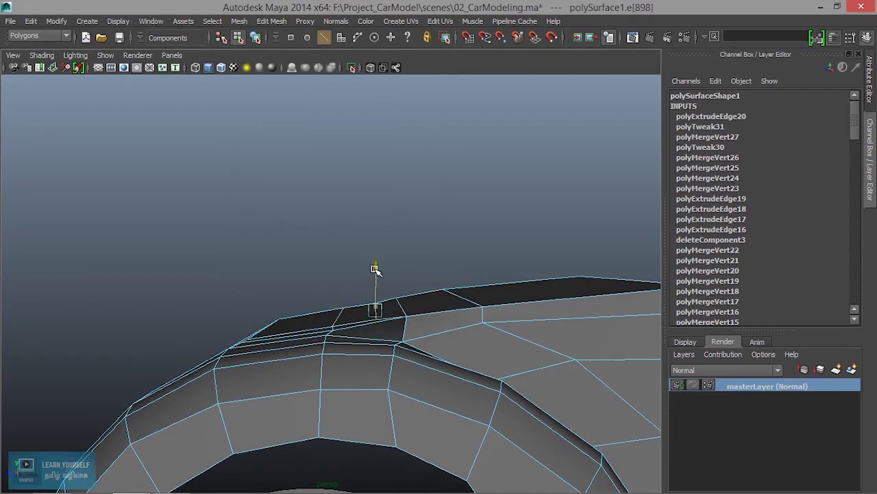
scroll(327, 336, down, 3)
In the side view, raise the fender edge slightly toward the blueprint's fender line.
mouse_move(327, 337)
alt+mouse_down()
mouse_move(484, 361)
mouse_move(280, 323)
alt+mouse_up()
scroll(378, 368, up, 3)
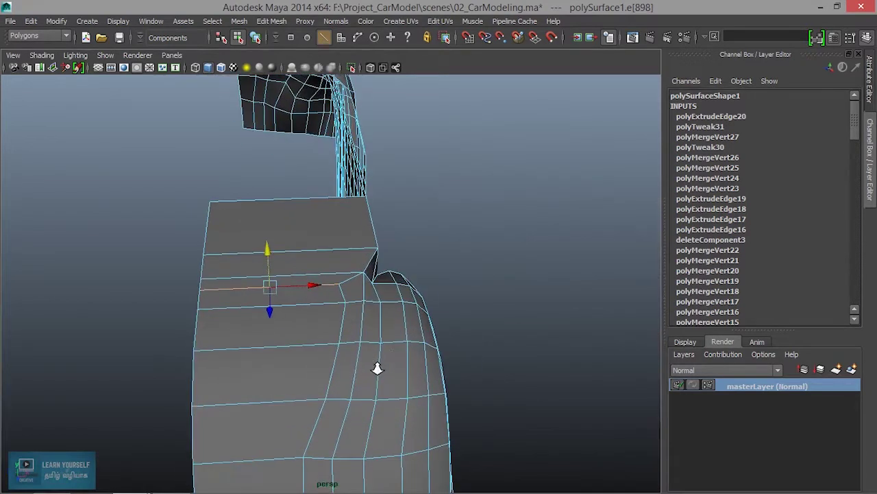
scroll(377, 369, down, 3)
mouse_move(476, 290)
alt+mouse_down()
mouse_move(437, 230)
mouse_move(339, 259)
mouse_move(433, 253)
mouse_move(439, 241)
alt+mouse_up()
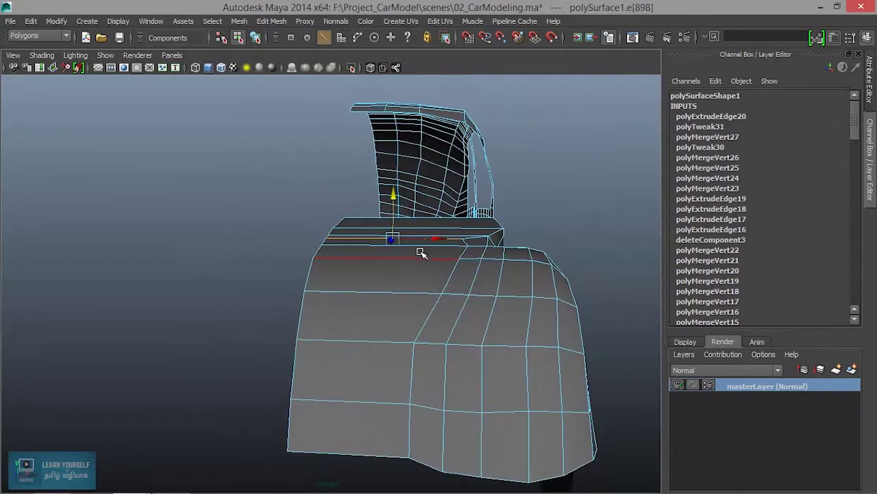
key(space)
key(space)
scroll(441, 377, up, 3)
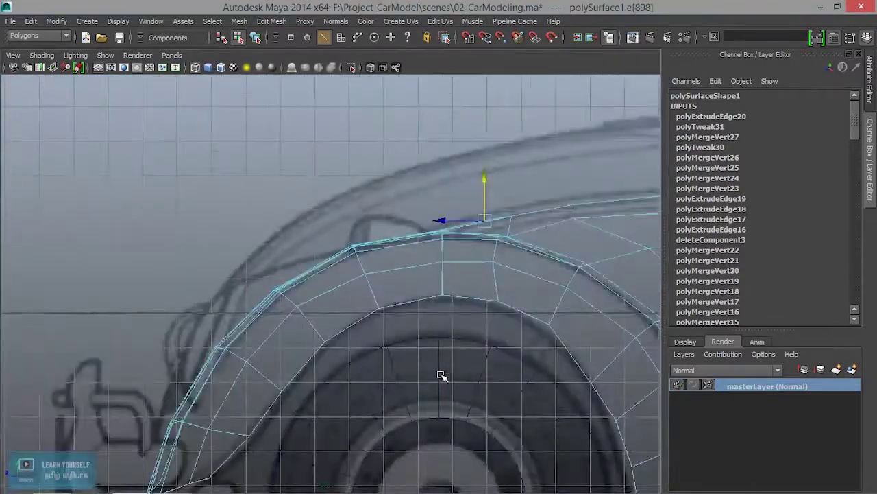
scroll(256, 390, up, 3)
scroll(236, 287, up, 2)
drag(241, 287, 241, 284)
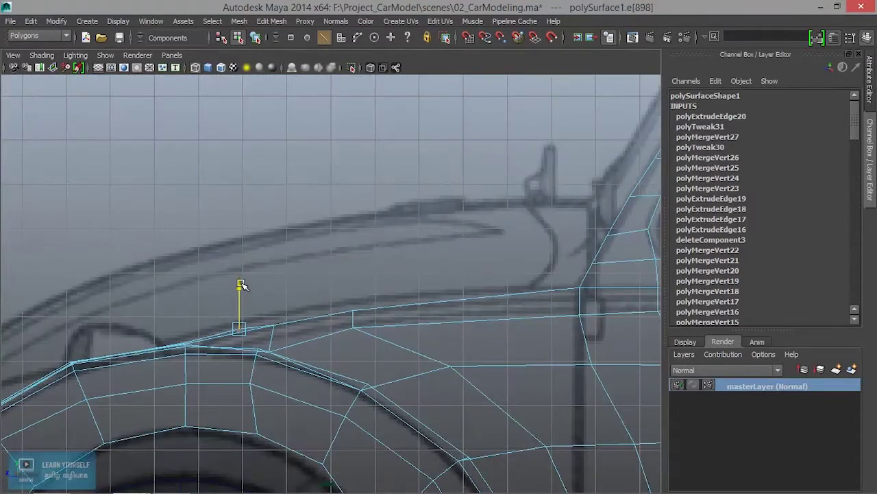
scroll(261, 309, down, 2)
scroll(284, 327, down, 2)
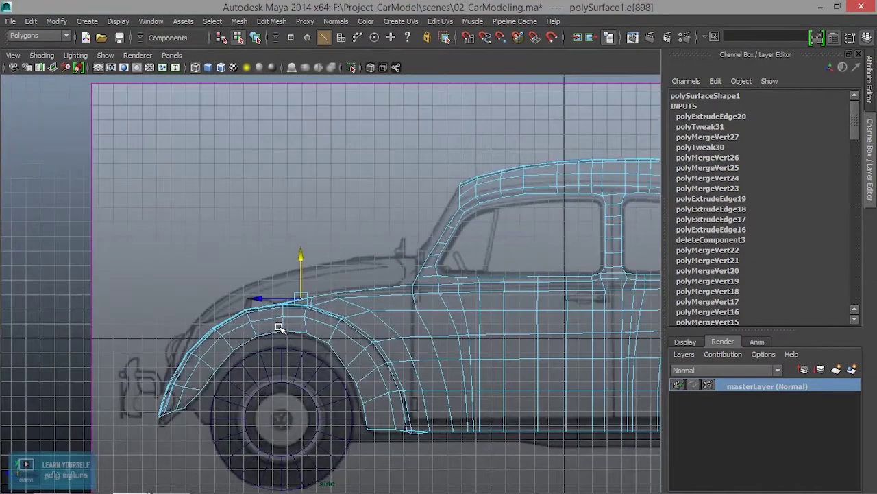
scroll(281, 328, up, 1)
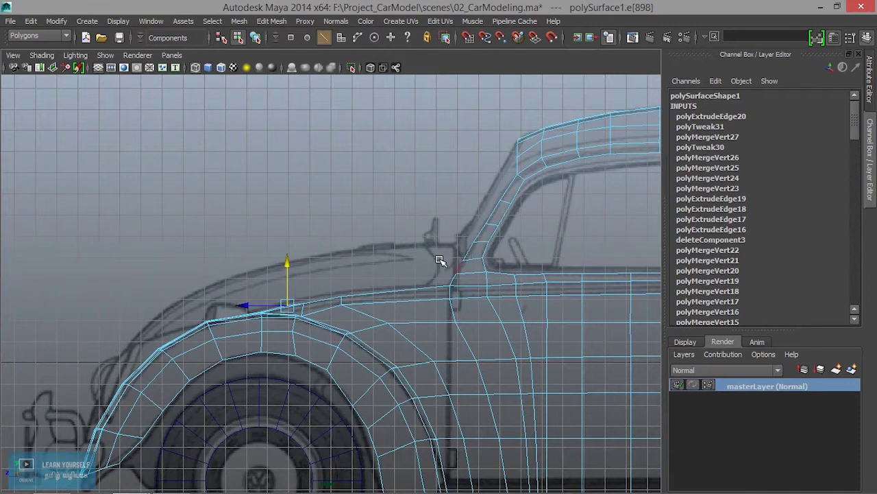
In the four-view layout, raise the fender edge further left to the blueprint line.
key(space)
mouse_move(491, 233)
alt+mouse_down()
mouse_move(511, 186)
mouse_move(476, 215)
mouse_move(472, 206)
alt+mouse_up()
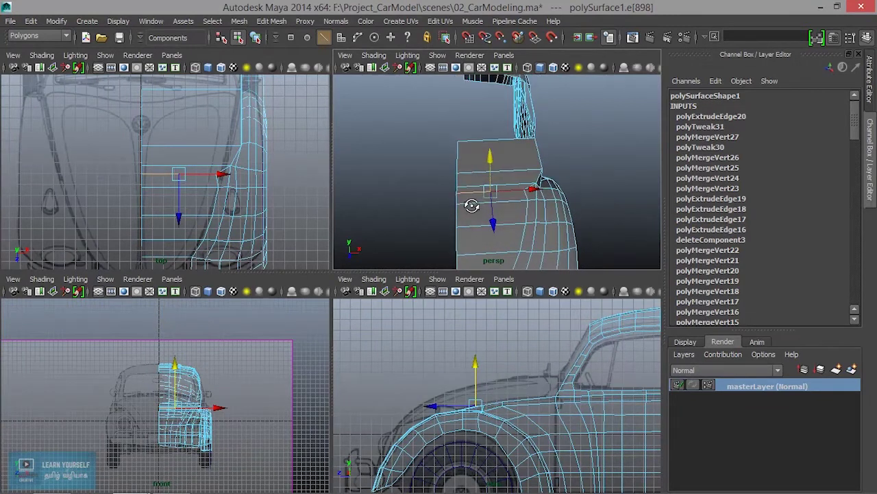
click(459, 154)
alt+drag(455, 147, 446, 199)
click(448, 192)
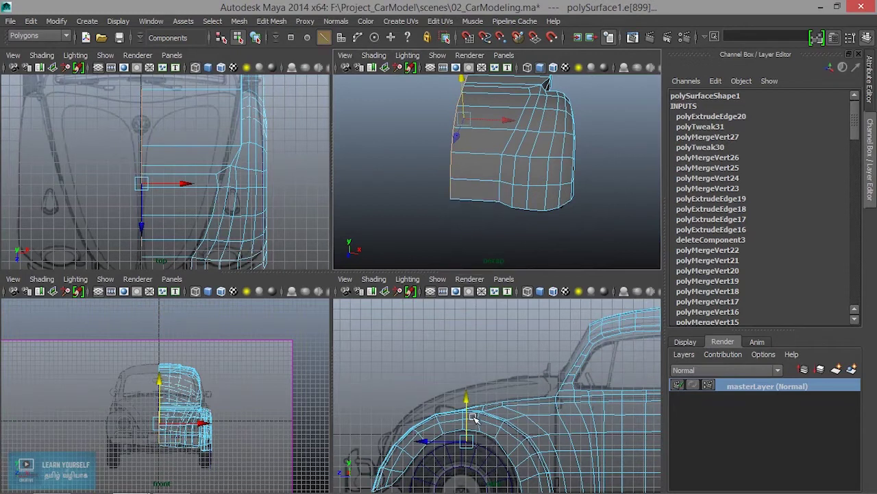
drag(467, 399, 466, 377)
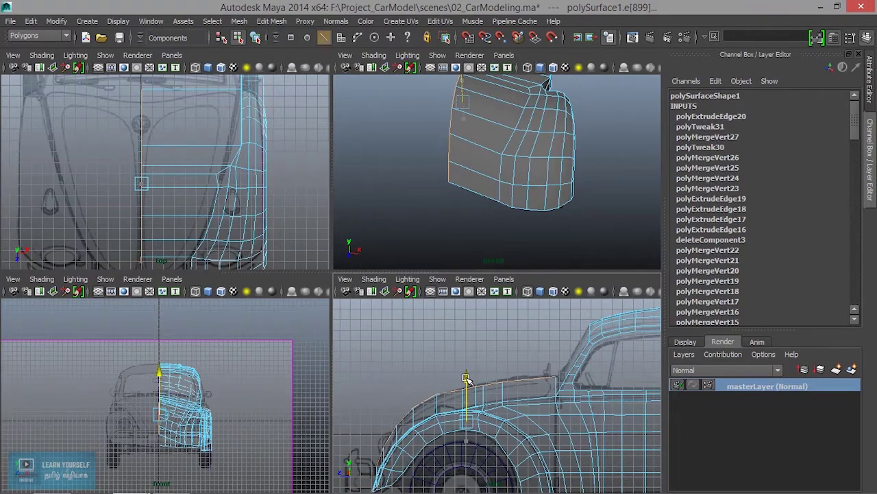
mouse_move(517, 162)
alt+mouse_down()
mouse_move(505, 177)
mouse_move(423, 178)
mouse_move(521, 183)
mouse_move(608, 137)
mouse_move(637, 133)
mouse_move(529, 141)
mouse_move(512, 168)
mouse_move(454, 157)
mouse_move(439, 165)
mouse_move(475, 162)
alt+mouse_up()
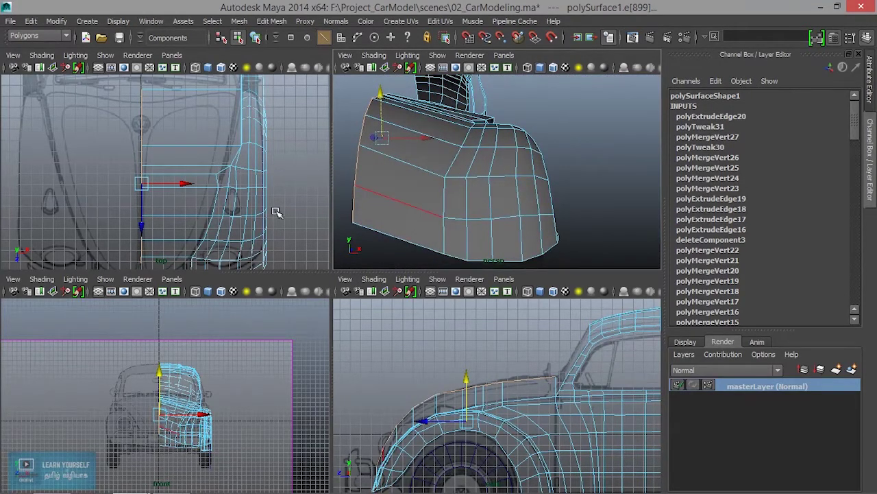
scroll(209, 425, up, 5)
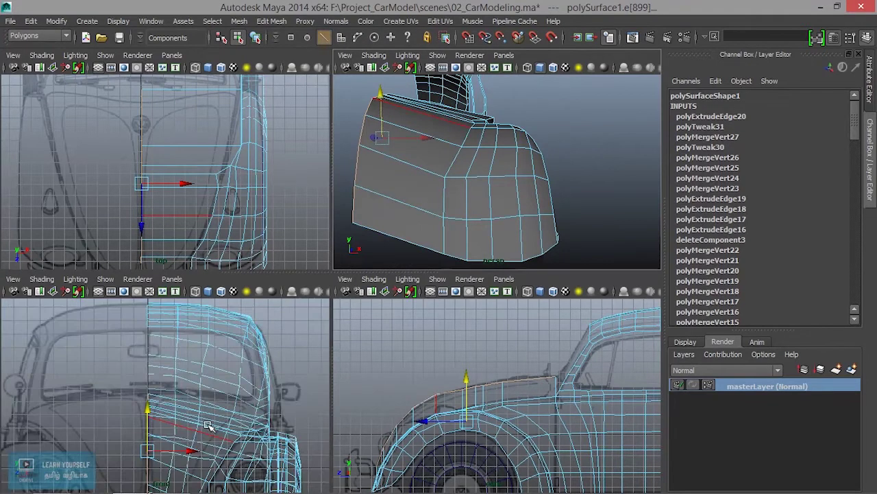
scroll(198, 431, up, 2)
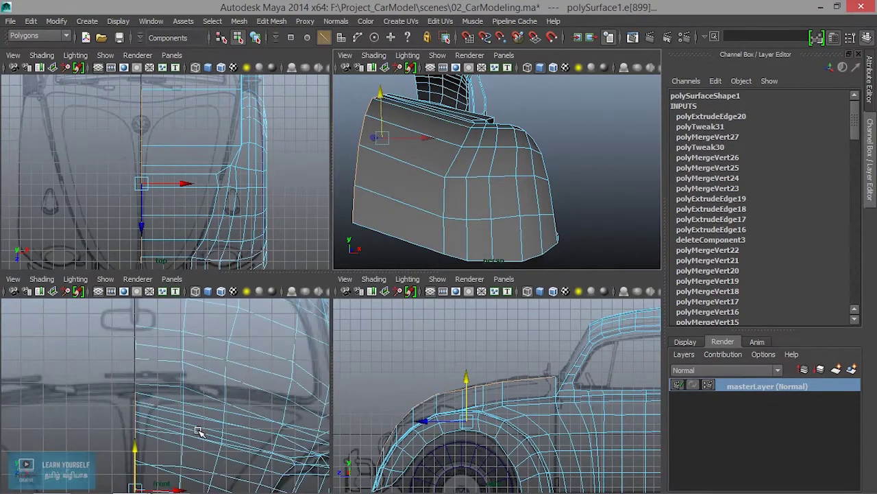
scroll(472, 195, down, 2)
mouse_move(501, 193)
alt+mouse_down()
mouse_move(432, 205)
mouse_move(513, 192)
mouse_move(488, 177)
alt+mouse_up()
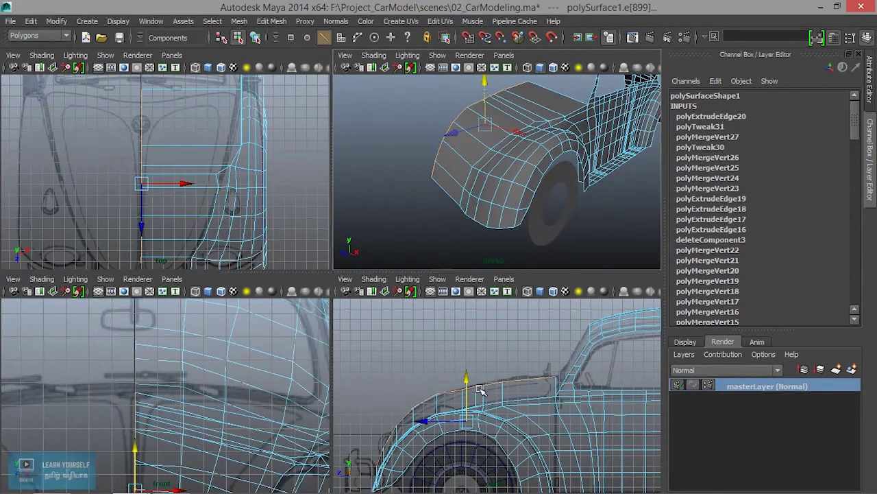
key(space)
mouse_move(455, 203)
alt+mouse_down()
mouse_move(437, 262)
mouse_move(498, 321)
mouse_move(386, 239)
alt+mouse_up()
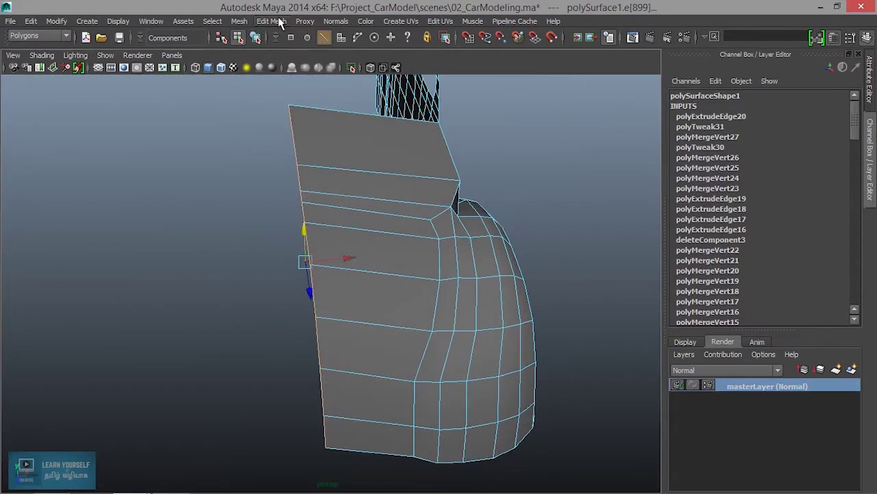
Use the Insert Edge Loop Tool to add an edge loop across the hood panel.
click(277, 21)
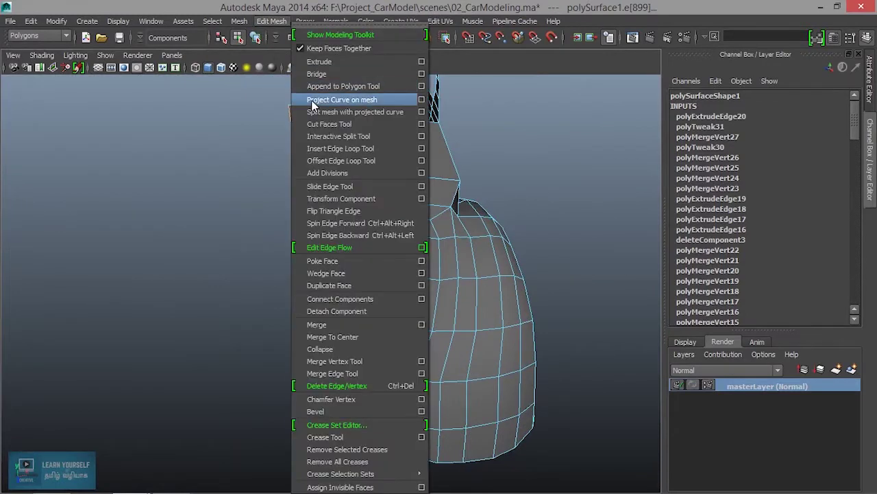
click(336, 148)
key(space)
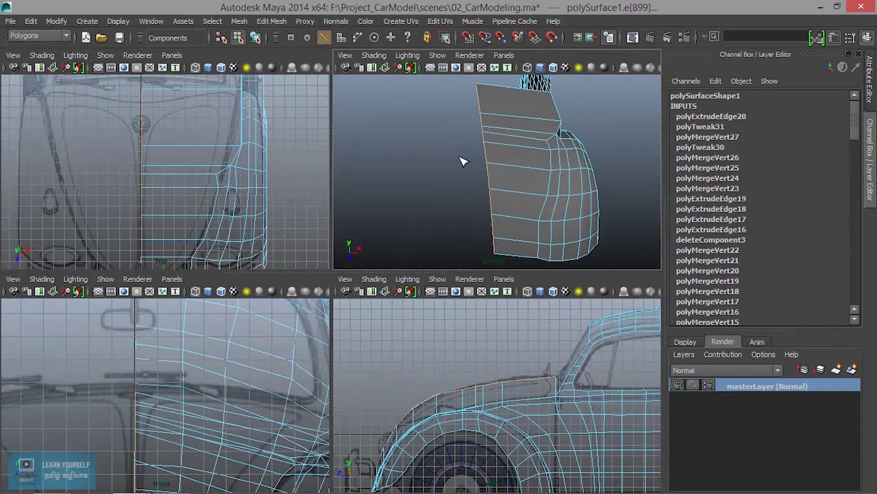
drag(499, 147, 499, 149)
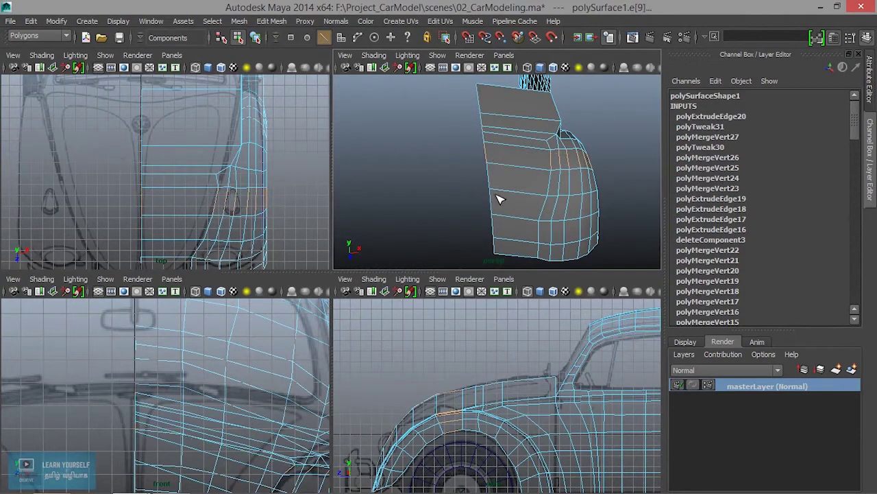
scroll(514, 206, up, 2)
scroll(476, 210, up, 2)
scroll(378, 215, up, 2)
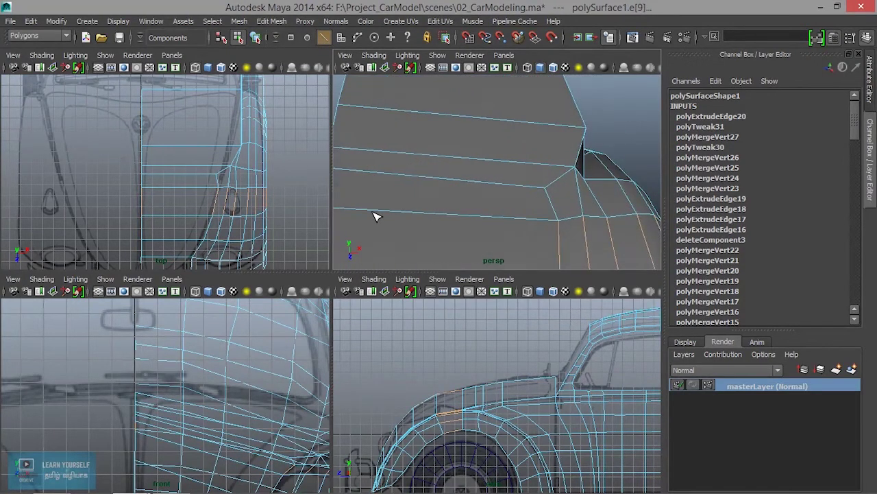
scroll(474, 218, up, 1)
alt+middle_drag(474, 218, 464, 216)
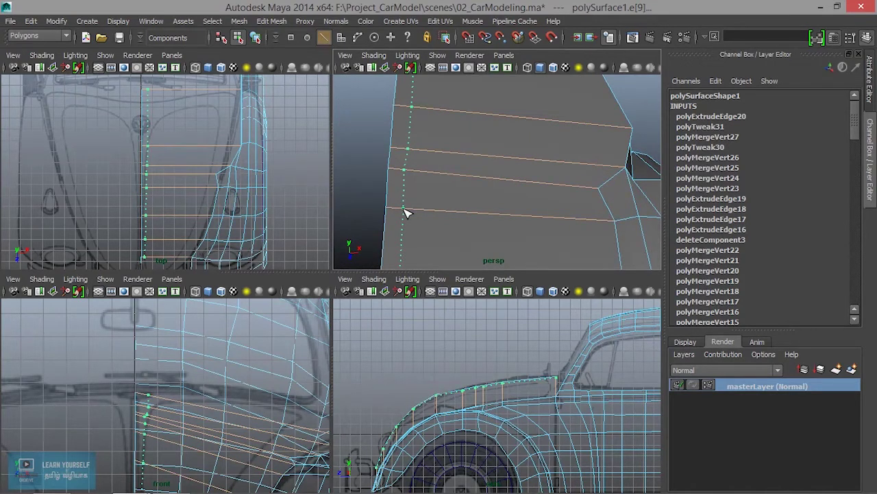
Insert another edge loop along the hood centre toward the fender corner, then switch to Vertex mode.
click(405, 211)
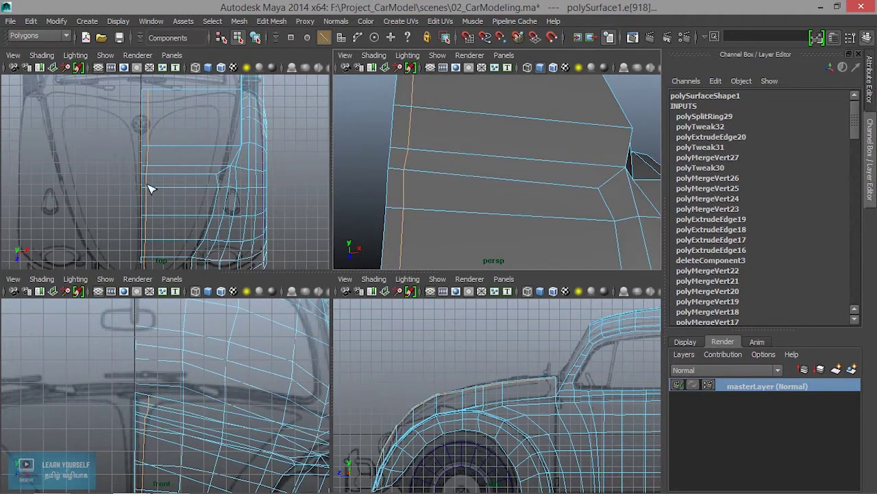
mouse_move(528, 153)
alt+middle_down()
mouse_move(554, 172)
mouse_move(532, 130)
alt+middle_up()
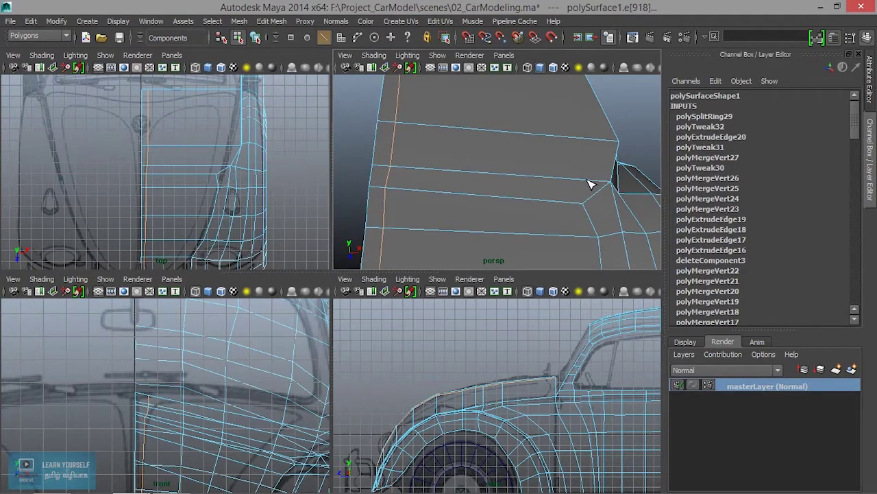
drag(588, 183, 586, 183)
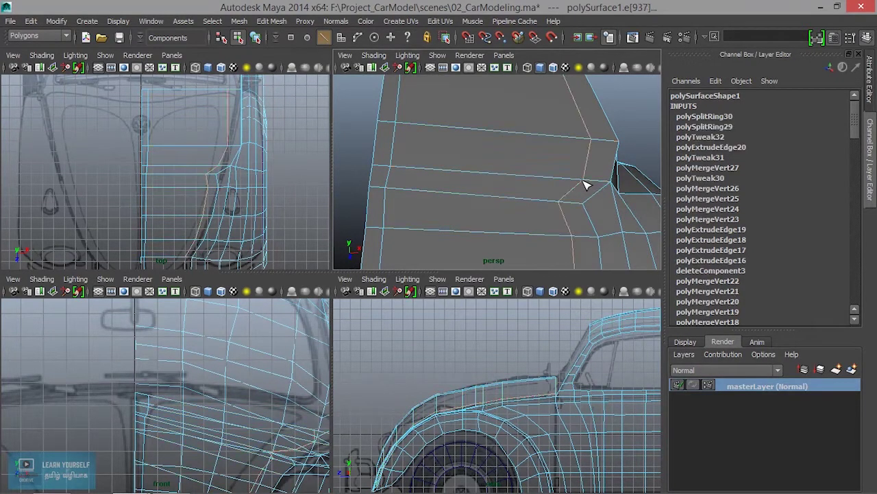
alt+middle_drag(591, 215, 392, 197)
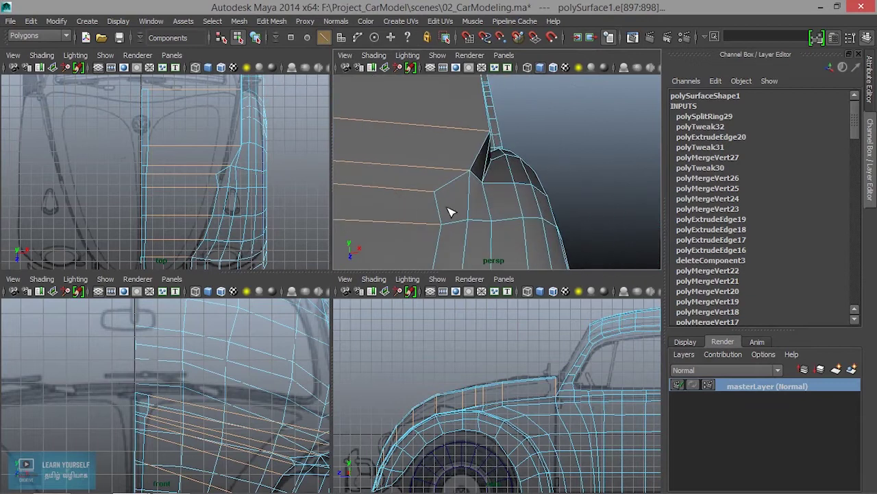
right_drag(451, 207, 411, 189)
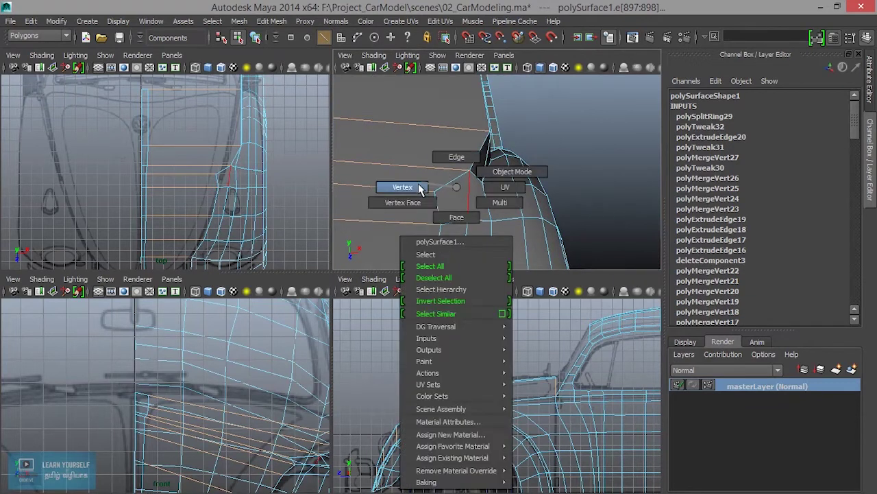
Move the hood's fender-corner vertex along X and adjust it to tighten the corner.
click(435, 192)
key(w)
drag(474, 189, 501, 189)
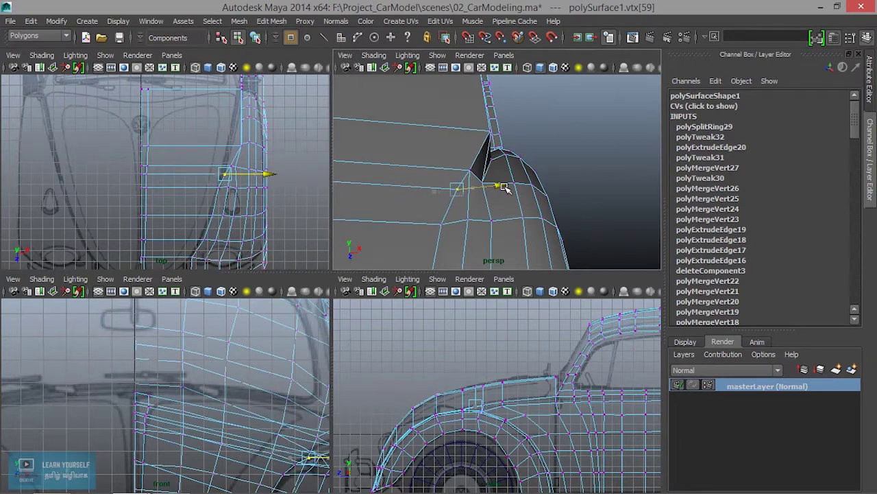
alt+right_drag(501, 189, 579, 192)
mouse_move(579, 193)
alt+mouse_down()
mouse_move(488, 186)
mouse_move(515, 172)
mouse_move(470, 157)
alt+mouse_up()
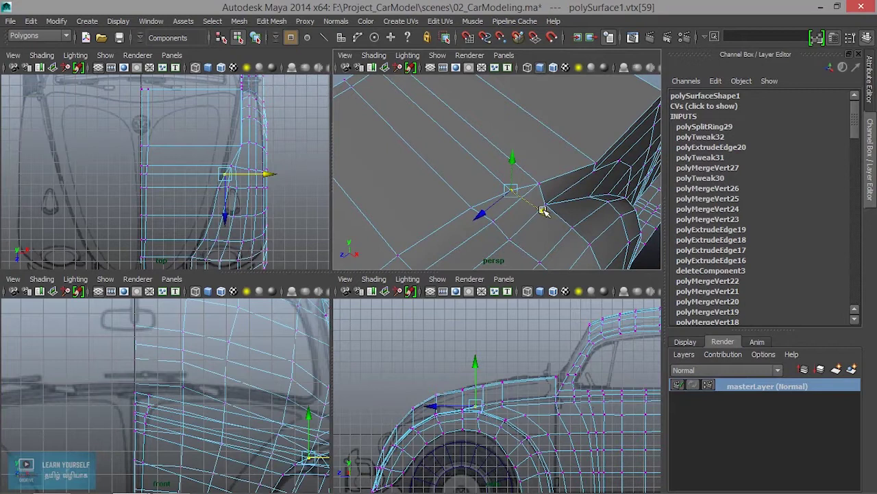
middle_drag(543, 210, 547, 206)
alt+drag(548, 190, 588, 188)
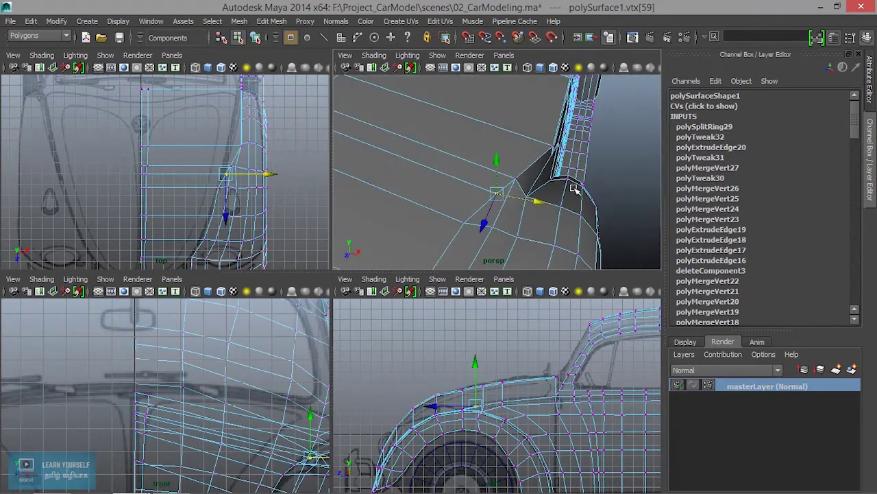
Nudge and raise the neighbouring fender-edge vertex, then slide another corner vertex right along X.
click(517, 180)
middle_drag(559, 191, 564, 190)
mouse_move(563, 190)
alt+mouse_down()
mouse_move(454, 187)
mouse_move(507, 178)
alt+mouse_up()
mouse_move(528, 147)
mouse_down()
mouse_move(529, 129)
mouse_move(551, 181)
mouse_up()
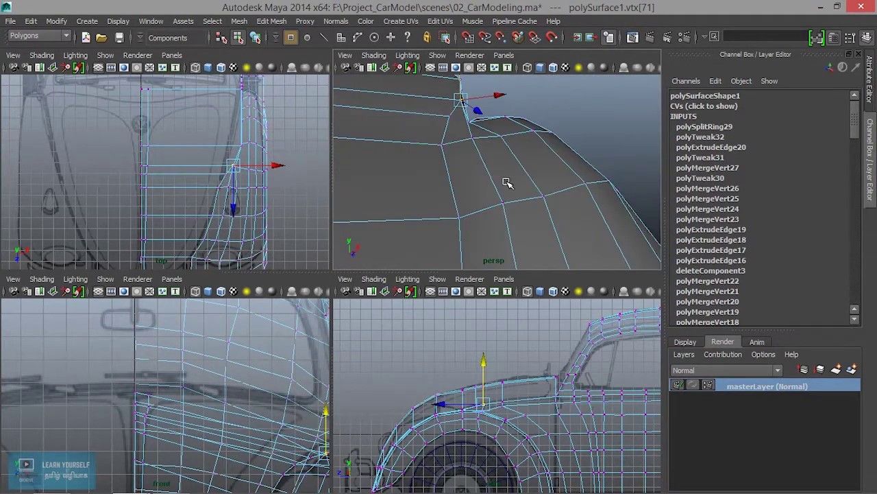
click(445, 148)
mouse_move(473, 141)
mouse_down()
mouse_move(497, 137)
mouse_move(458, 160)
mouse_move(442, 144)
mouse_move(533, 189)
mouse_move(505, 238)
mouse_move(466, 215)
mouse_move(470, 188)
mouse_move(531, 199)
mouse_move(485, 189)
mouse_up()
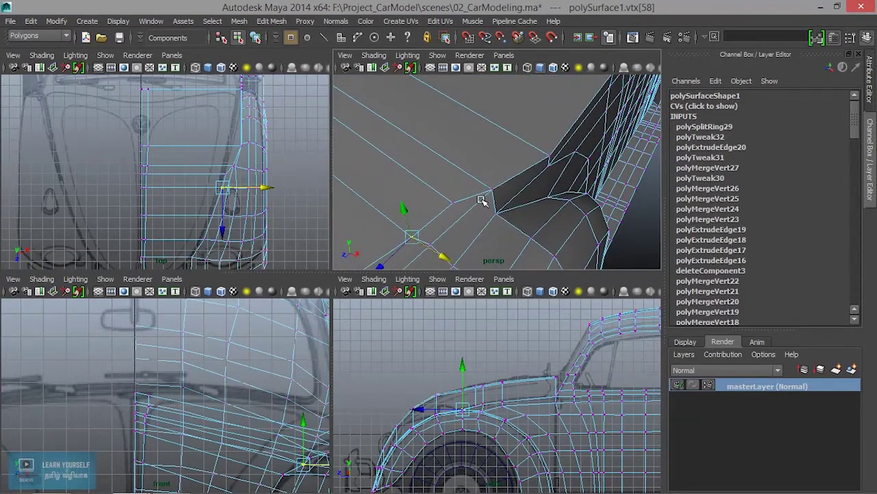
key(space)
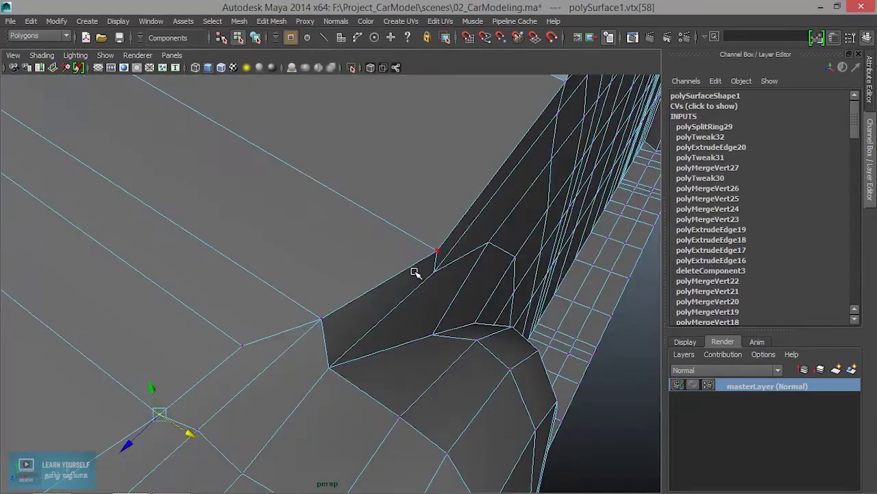
Switch to Edge mode and delete the edge beside the fender corner with Delete Edge/Vertex.
mouse_move(341, 186)
right_down()
mouse_move(329, 198)
mouse_move(341, 157)
right_up()
click(292, 347)
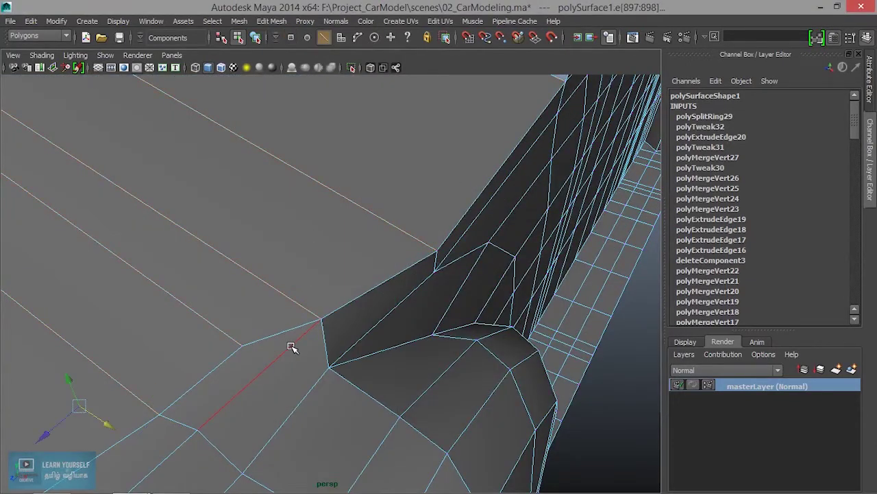
click(285, 331)
mouse_move(290, 329)
alt+mouse_down()
mouse_move(414, 308)
mouse_move(443, 326)
mouse_move(372, 309)
alt+mouse_up()
click(370, 307)
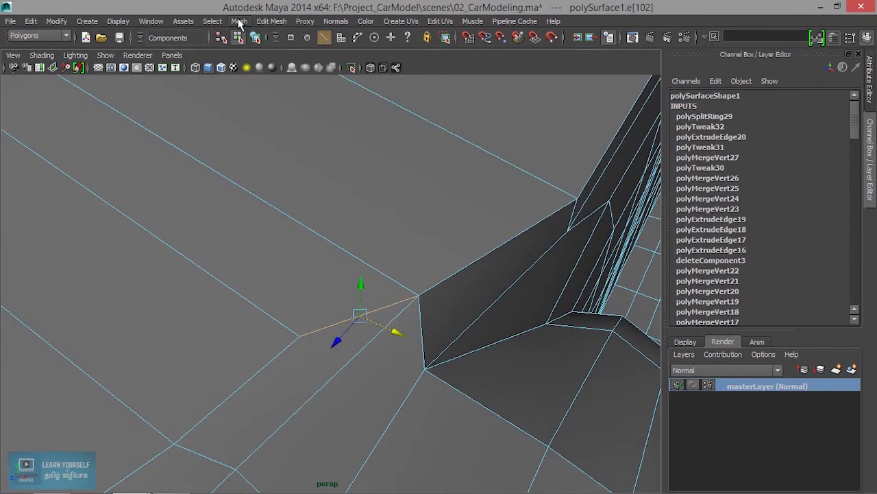
click(239, 22)
mouse_move(272, 21)
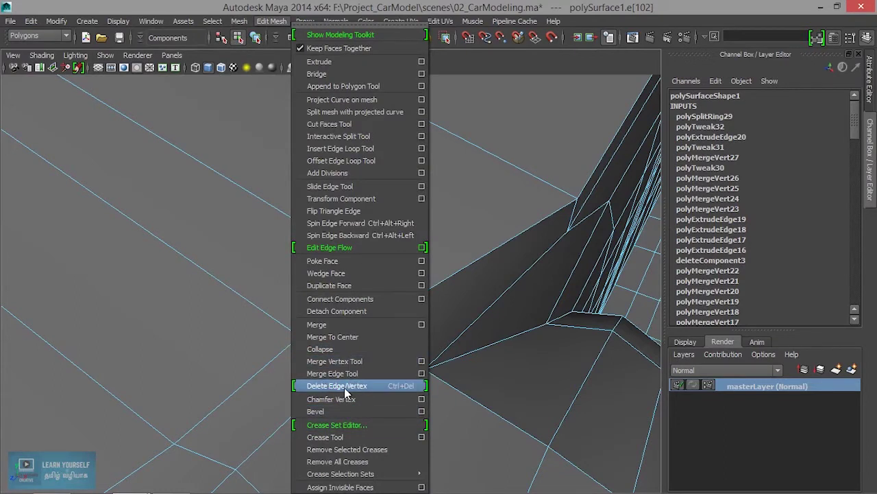
click(351, 386)
Delete the long diagonal edge across the hood strip.
scroll(292, 374, down, 2)
scroll(289, 377, down, 1)
alt+middle_drag(289, 376, 443, 398)
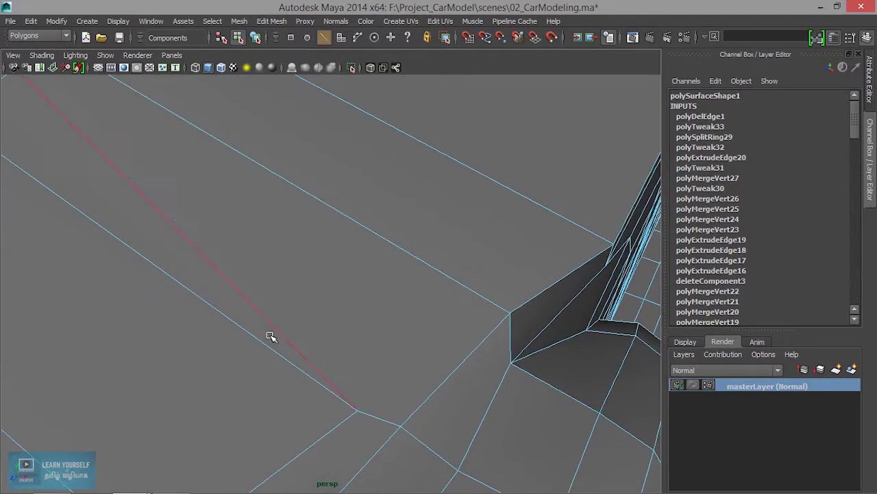
scroll(270, 337, down, 1)
scroll(274, 329, down, 1)
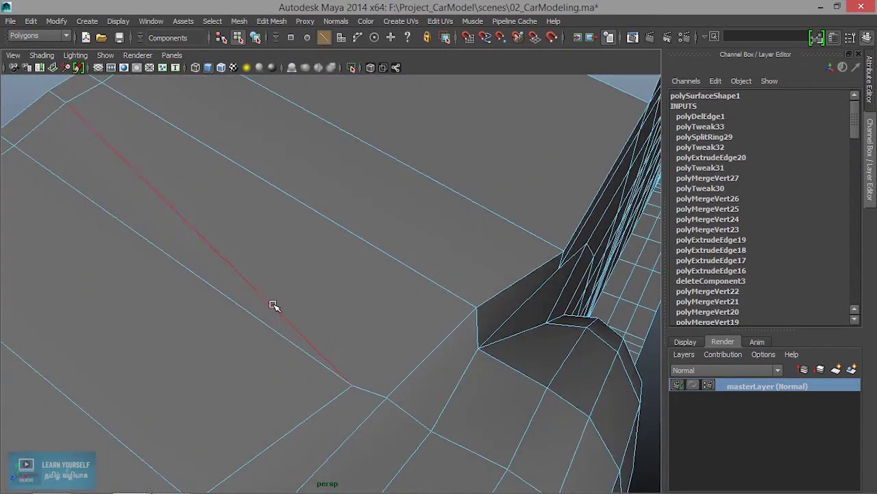
alt+middle_drag(272, 306, 330, 345)
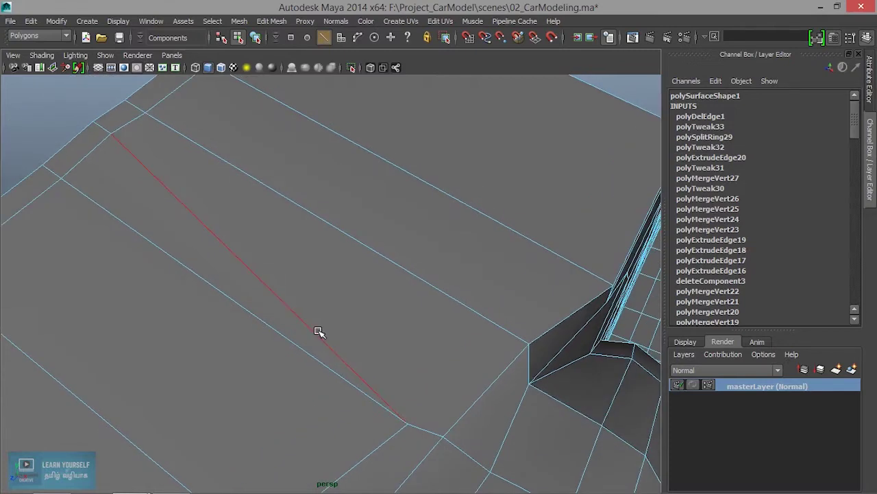
click(100, 129)
click(156, 180)
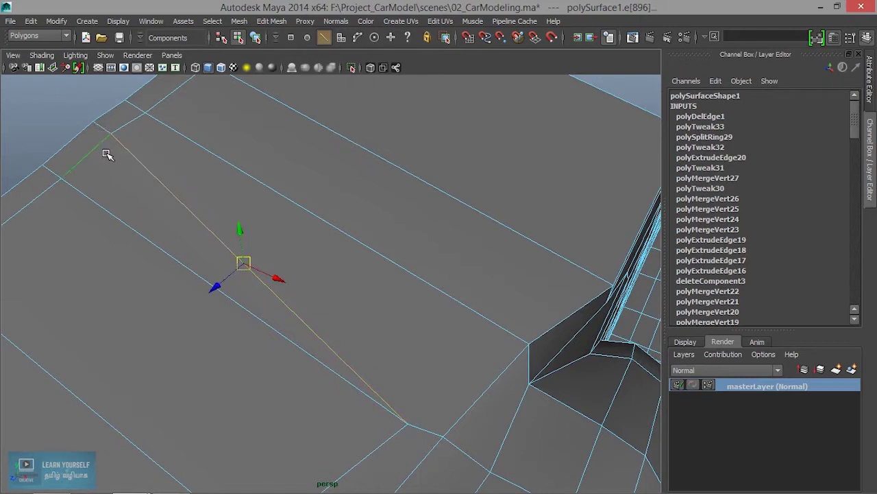
click(100, 127)
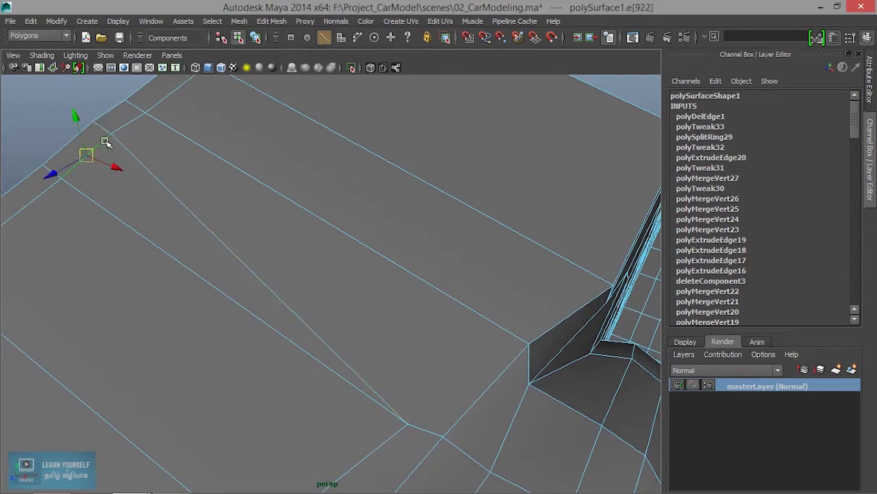
alt+middle_drag(104, 140, 336, 291)
alt+right_drag(337, 291, 372, 335)
click(346, 313)
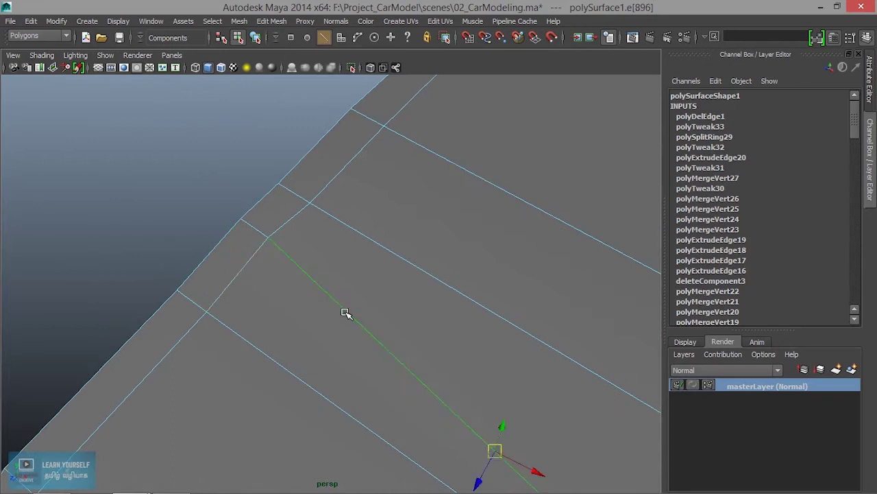
key(Delete)
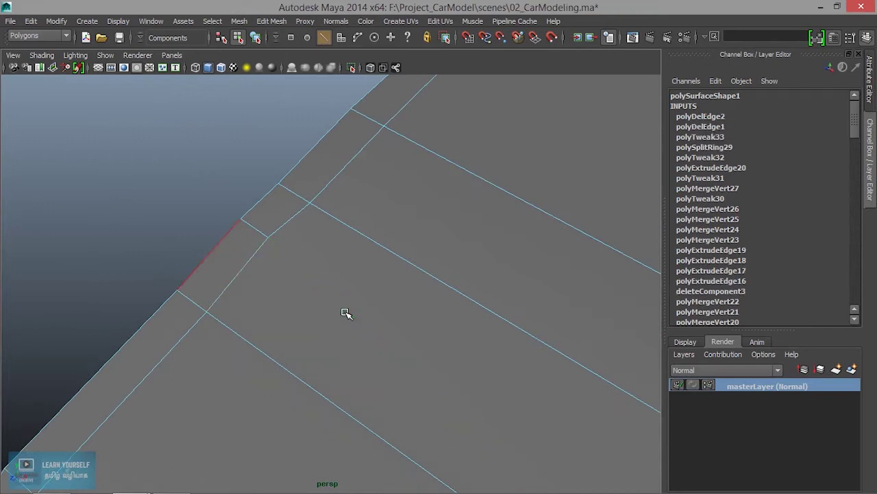
mouse_move(346, 313)
alt+mouse_down()
mouse_move(151, 181)
mouse_move(281, 277)
mouse_move(294, 297)
mouse_move(225, 92)
alt+mouse_up()
click(272, 21)
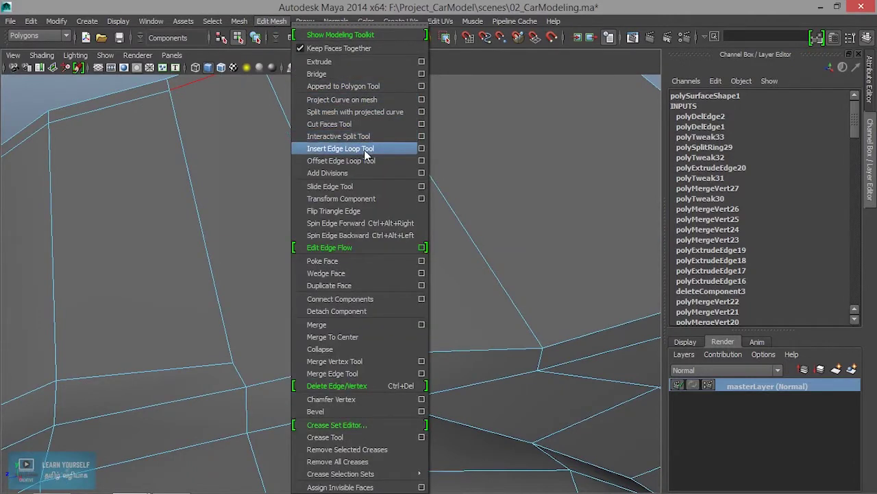
Cut a new edge line across the hood faces with the Interactive Split Tool.
click(361, 139)
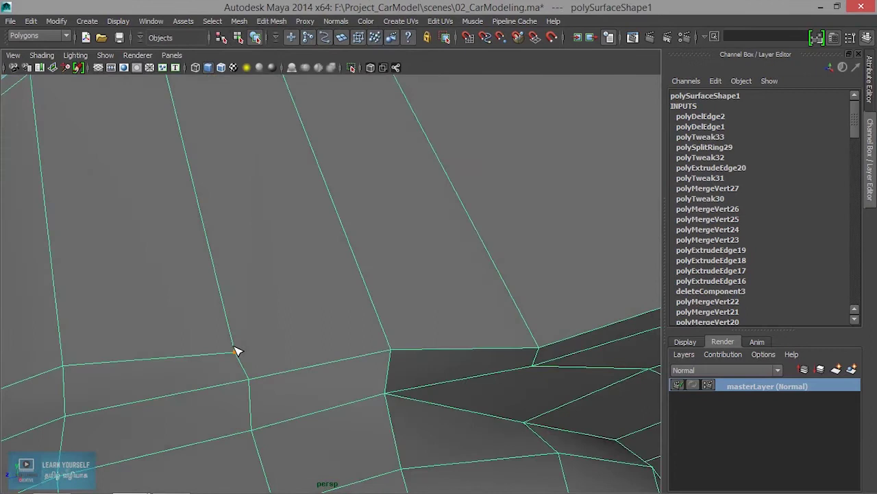
drag(390, 347, 377, 320)
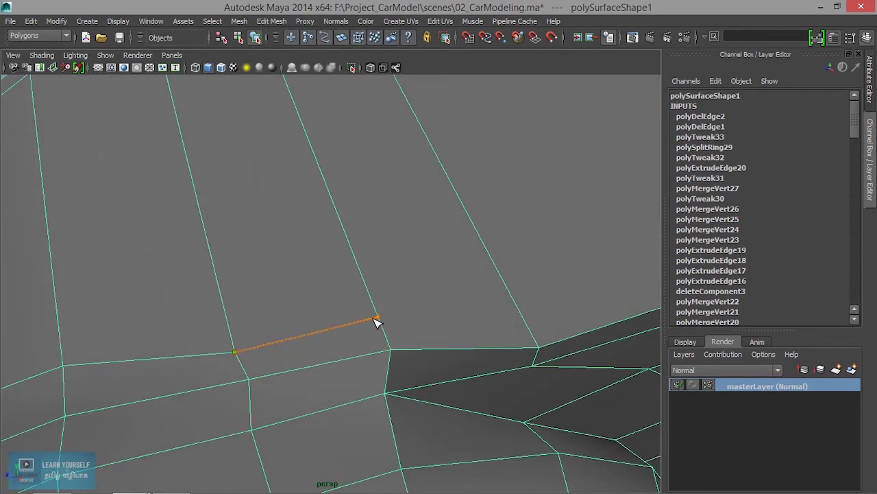
alt+drag(466, 313, 221, 333)
click(281, 319)
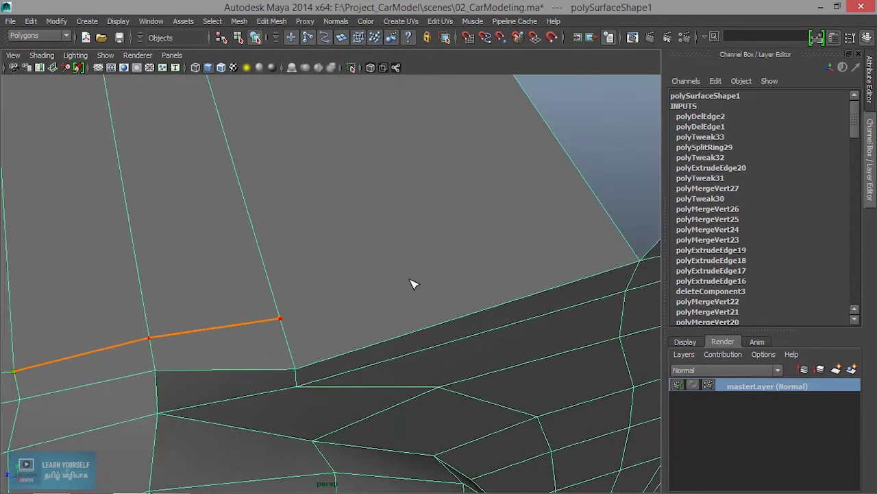
drag(602, 210, 611, 226)
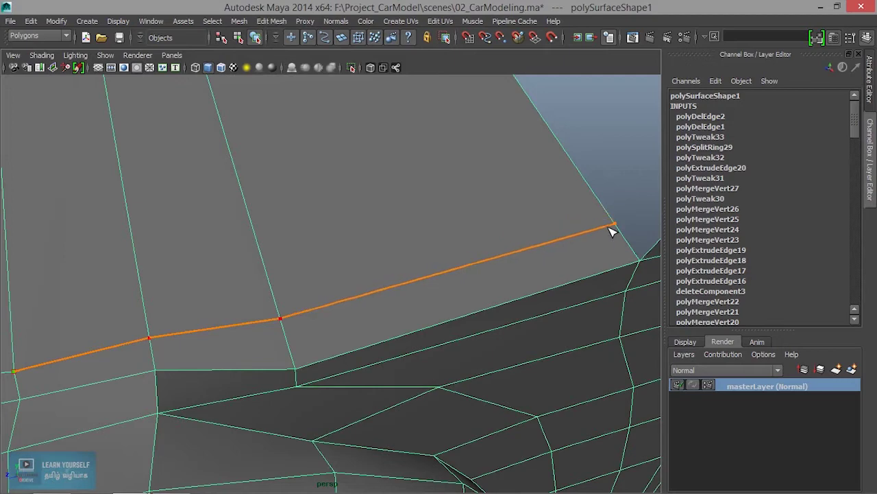
key(Return)
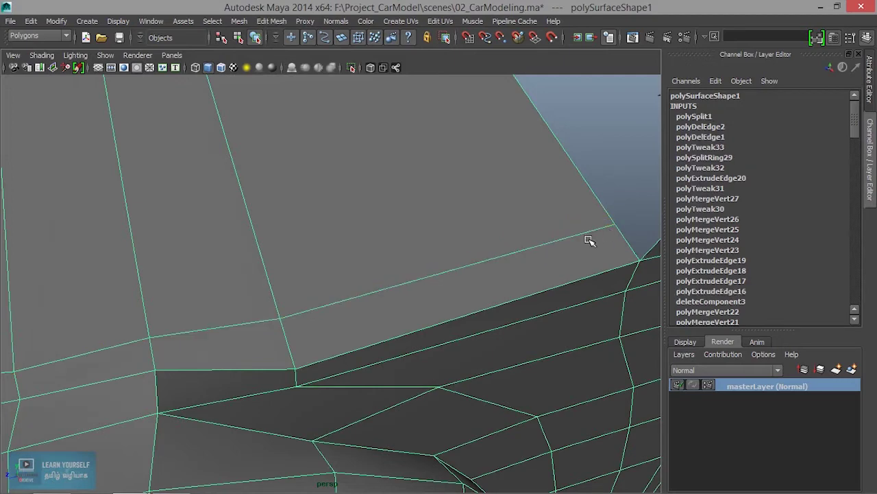
Delete the stray edge on the vertical body panel near the hood's rim.
alt+drag(587, 239, 308, 336)
scroll(315, 332, up, 3)
scroll(395, 341, up, 2)
mouse_move(396, 341)
alt+mouse_down()
mouse_move(470, 329)
mouse_move(363, 309)
mouse_move(248, 114)
mouse_move(332, 278)
alt+mouse_up()
scroll(333, 277, down, 2)
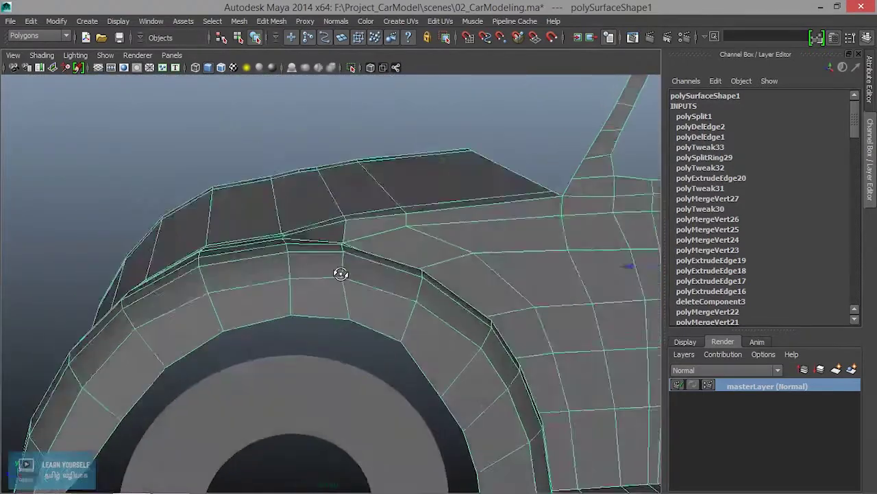
scroll(333, 277, down, 2)
alt+drag(303, 106, 361, 260)
scroll(313, 280, up, 3)
mouse_move(313, 280)
alt+mouse_down()
mouse_move(425, 280)
mouse_move(373, 265)
mouse_move(317, 280)
mouse_move(337, 304)
alt+mouse_up()
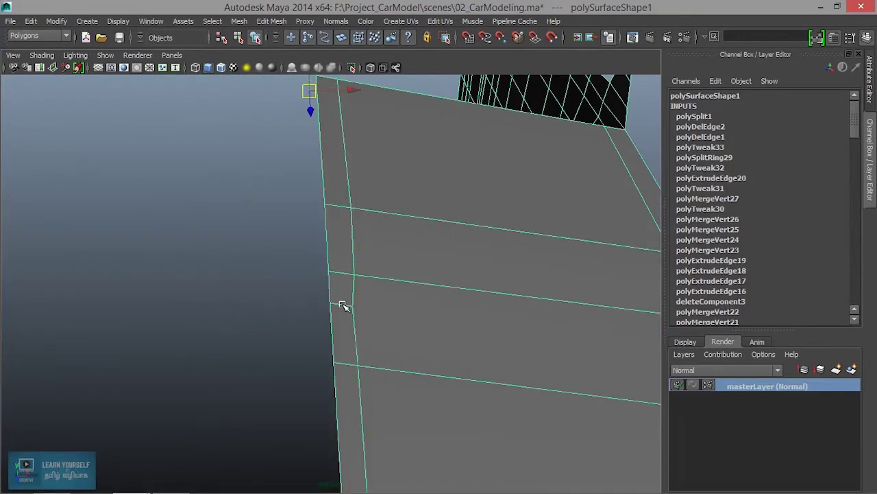
right_drag(400, 194, 401, 159)
mouse_move(344, 305)
alt+mouse_down()
mouse_move(319, 314)
mouse_move(350, 337)
mouse_move(296, 333)
alt+mouse_up()
click(297, 314)
click(291, 327)
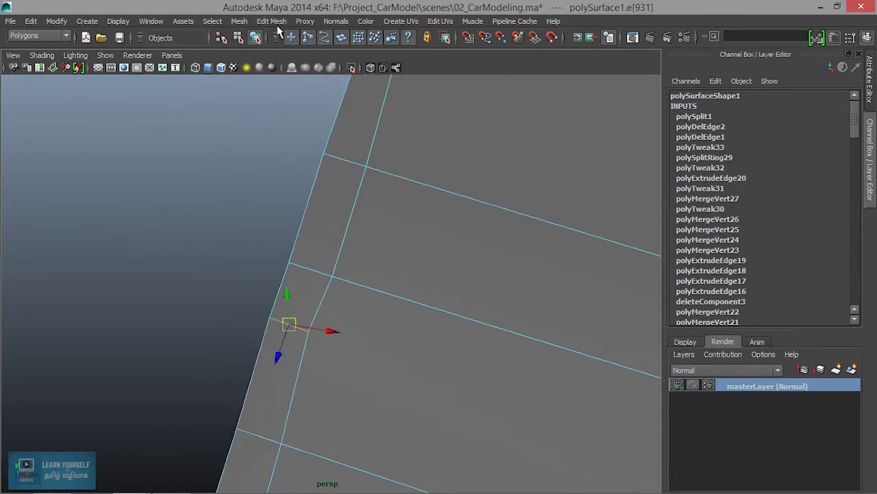
key(Delete)
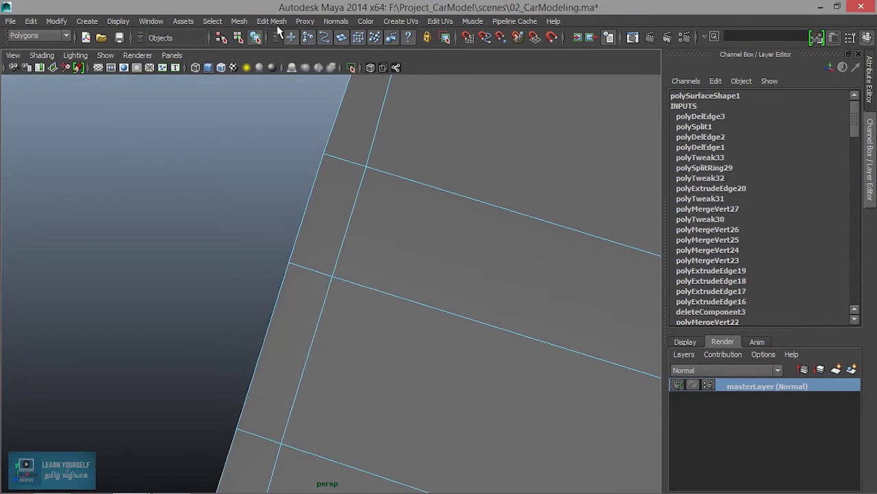
Switch to Vertex mode and pull down the vertex where the hood meets the body.
mouse_move(286, 70)
alt+mouse_down()
mouse_move(443, 382)
mouse_move(405, 349)
mouse_move(461, 331)
alt+mouse_up()
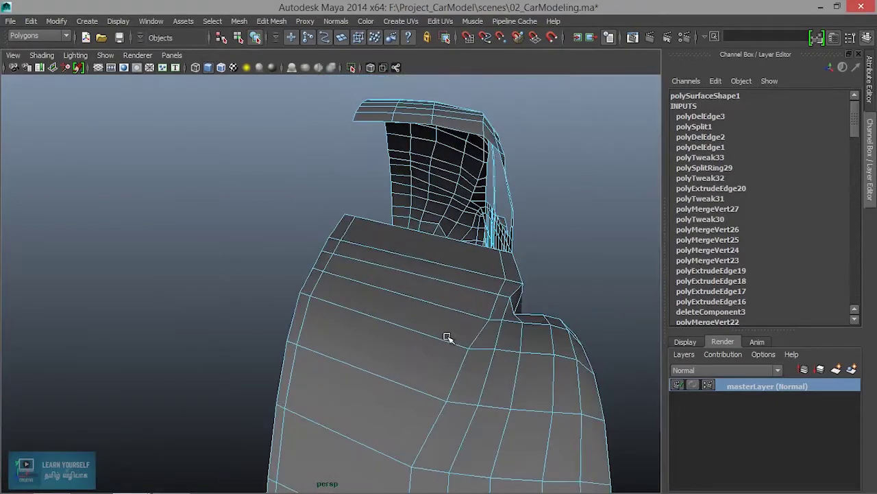
mouse_move(498, 335)
alt+mouse_down()
mouse_move(463, 363)
mouse_move(391, 353)
alt+mouse_up()
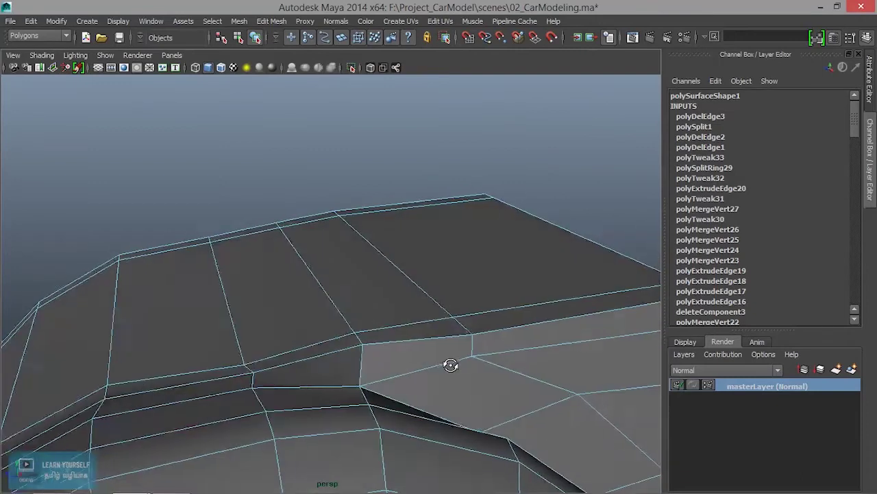
right_click(391, 187)
click(337, 186)
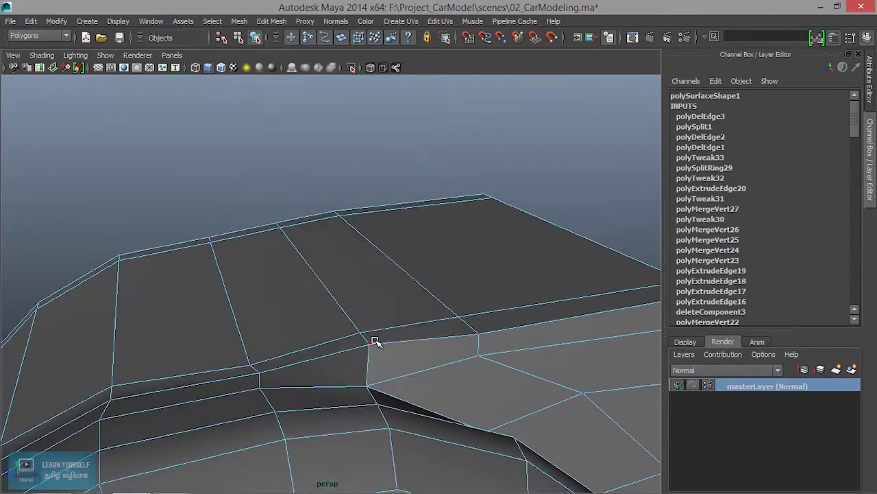
click(368, 344)
drag(371, 300, 371, 308)
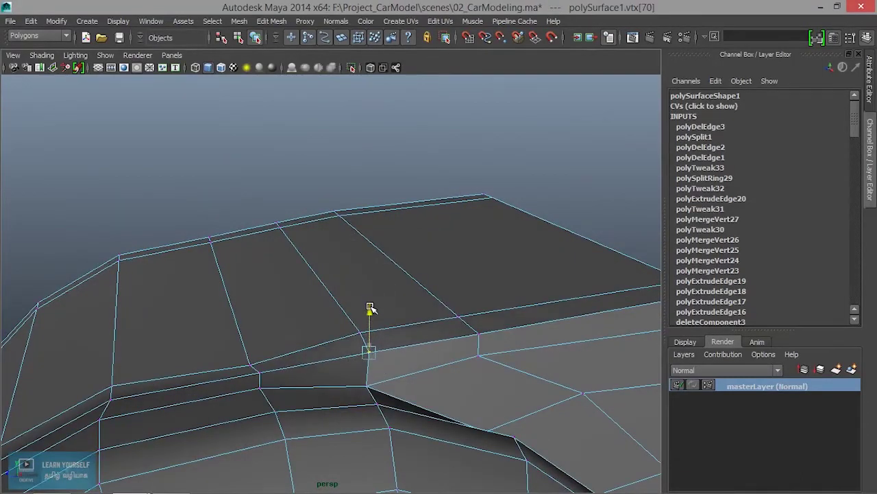
mouse_move(327, 383)
alt+mouse_down()
mouse_move(446, 360)
mouse_move(378, 364)
mouse_move(399, 336)
alt+mouse_up()
Select further hood-rim vertices and nudge a fender-edge vertex sideways along X.
click(398, 389)
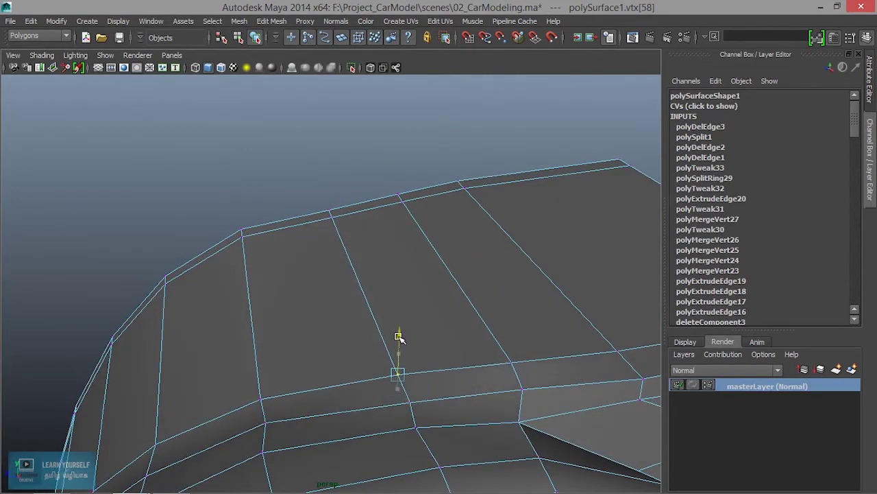
alt+drag(411, 369, 403, 347)
click(396, 337)
mouse_move(395, 287)
alt+mouse_down()
mouse_move(403, 354)
mouse_move(391, 353)
mouse_move(517, 347)
mouse_move(511, 336)
mouse_move(514, 380)
mouse_move(473, 316)
alt+mouse_up()
click(366, 337)
click(528, 266)
drag(568, 268, 580, 268)
In the enlarged front view, slide the fender vertex left to match the blueprint outline.
key(space)
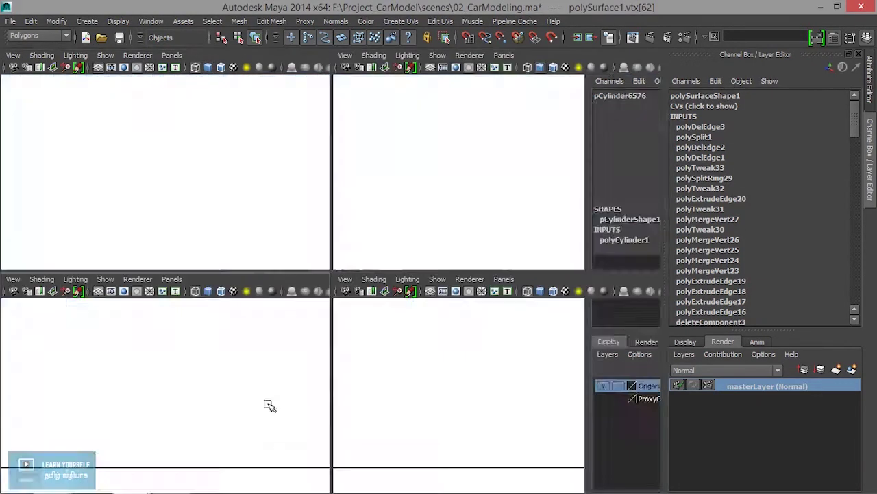
key(space)
scroll(411, 426, up, 1)
scroll(446, 405, up, 1)
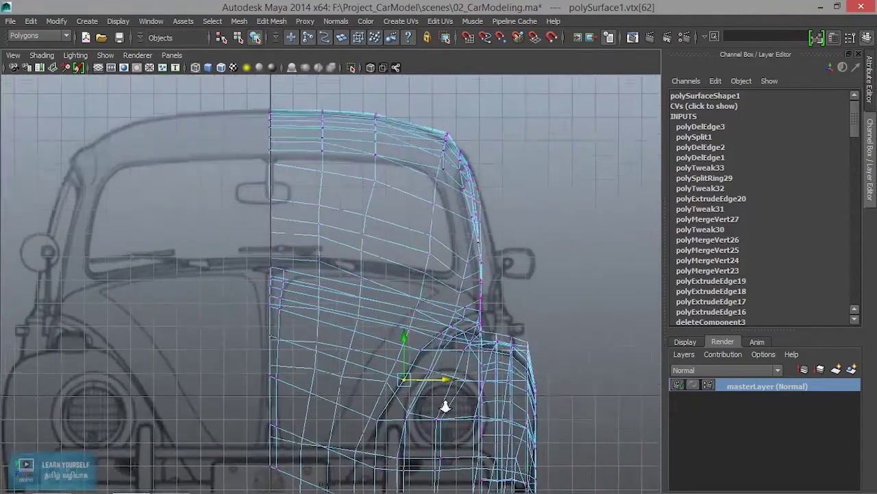
scroll(436, 388, up, 2)
drag(429, 372, 426, 372)
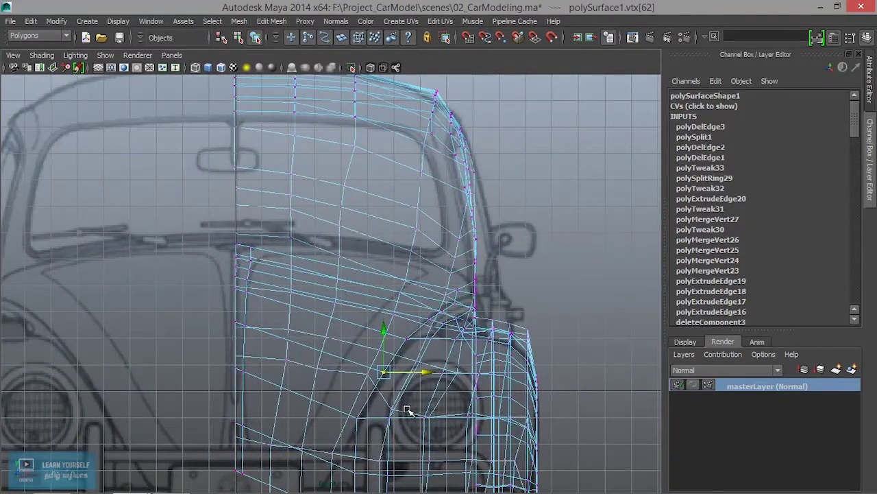
alt+middle_drag(408, 409, 388, 373)
key(space)
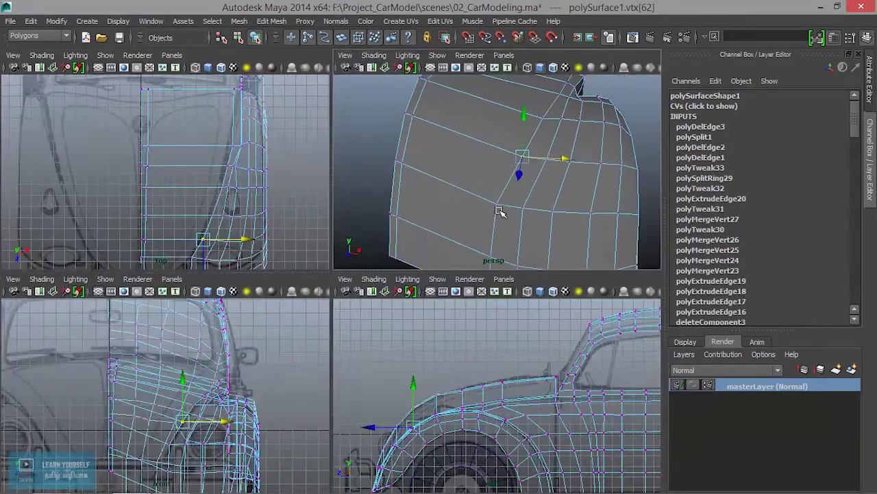
Select the neighbouring fender vertices and nudge one sideways along X.
click(495, 201)
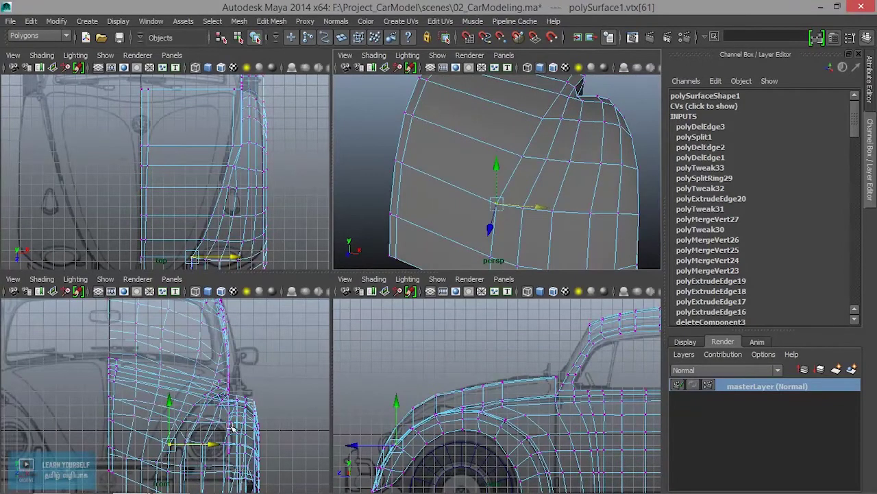
alt+middle_drag(201, 450, 278, 375)
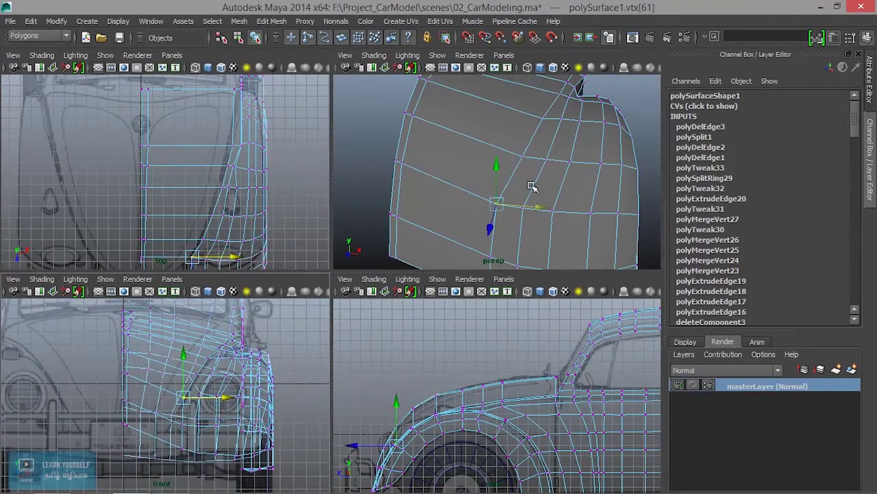
alt+drag(510, 219, 547, 147)
click(536, 136)
alt+right_drag(236, 377, 299, 437)
mouse_move(569, 204)
alt+mouse_down()
mouse_move(480, 194)
mouse_move(528, 168)
alt+mouse_up()
click(527, 170)
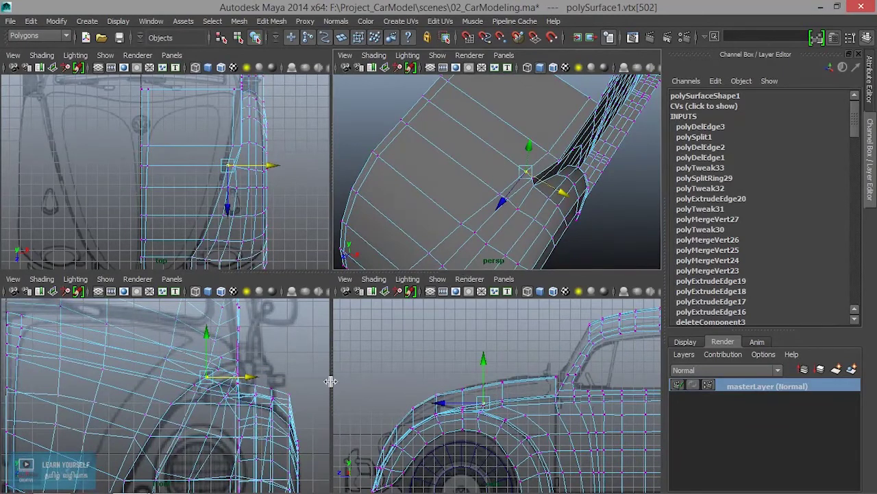
drag(249, 377, 245, 376)
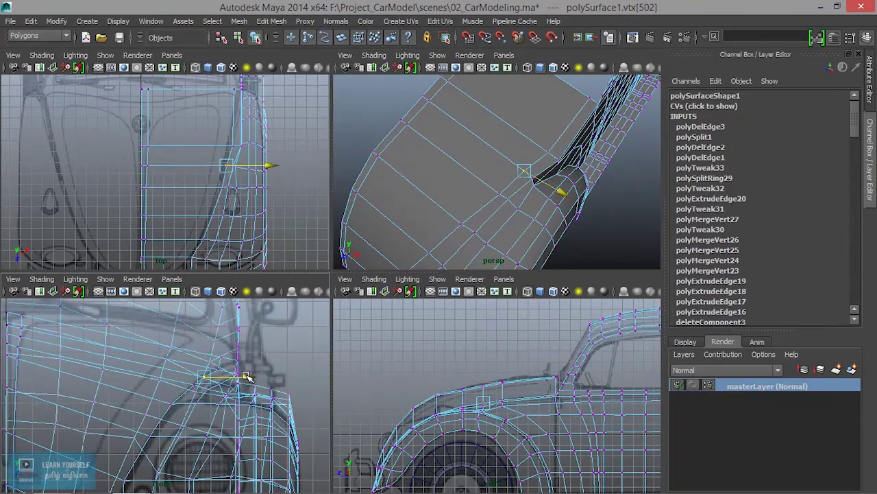
Inspect the front fender from above and the front to check its left boundary.
mouse_move(470, 231)
alt+mouse_down()
mouse_move(529, 143)
mouse_move(525, 185)
mouse_move(501, 197)
alt+mouse_up()
scroll(500, 197, up, 2)
alt+drag(146, 410, 160, 391)
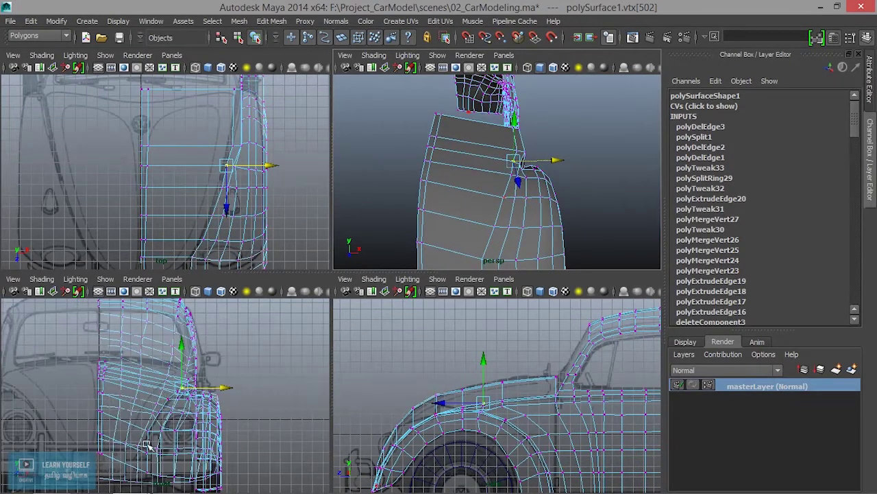
mouse_move(539, 164)
alt+mouse_down()
mouse_move(447, 188)
mouse_move(495, 171)
mouse_move(480, 154)
mouse_move(485, 145)
alt+mouse_up()
scroll(485, 145, up, 2)
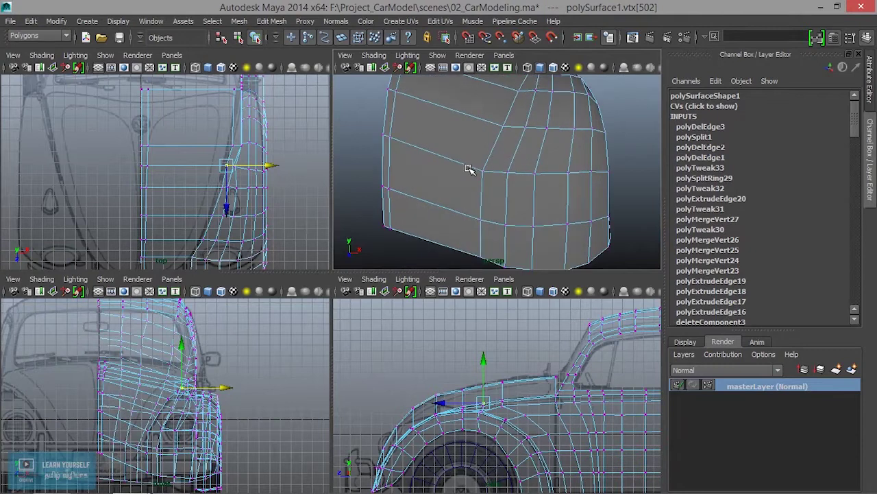
scroll(498, 151, up, 3)
mouse_move(498, 151)
alt+middle_down()
mouse_move(457, 162)
mouse_move(512, 184)
alt+middle_up()
alt+drag(512, 184, 528, 184)
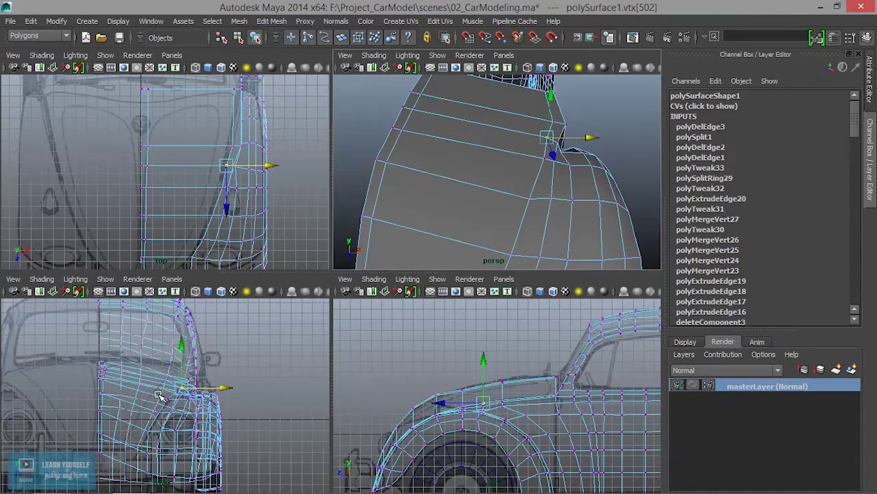
With the fender viewed upright, switch to faces and marquee-select the six upper fender faces.
mouse_move(469, 203)
alt+mouse_down()
mouse_move(434, 208)
mouse_move(458, 213)
mouse_move(498, 181)
mouse_move(494, 157)
alt+mouse_up()
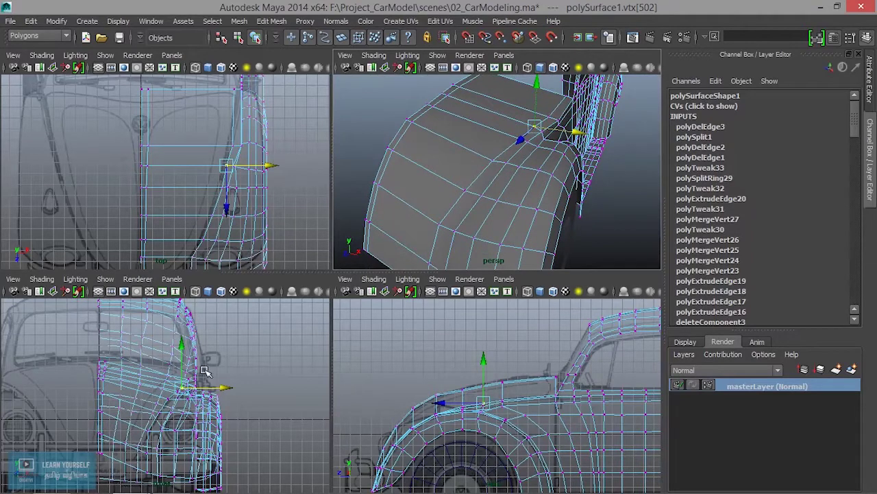
scroll(391, 201, down, 5)
scroll(513, 216, up, 5)
alt+middle_drag(513, 215, 506, 231)
scroll(462, 186, down, 3)
mouse_move(462, 186)
alt+mouse_down()
mouse_move(443, 208)
mouse_move(451, 159)
mouse_move(496, 124)
alt+mouse_up()
mouse_move(495, 123)
right_down()
mouse_move(495, 134)
mouse_move(456, 108)
right_up()
mouse_move(456, 109)
mouse_down()
mouse_move(477, 250)
mouse_move(428, 196)
mouse_move(464, 196)
mouse_up()
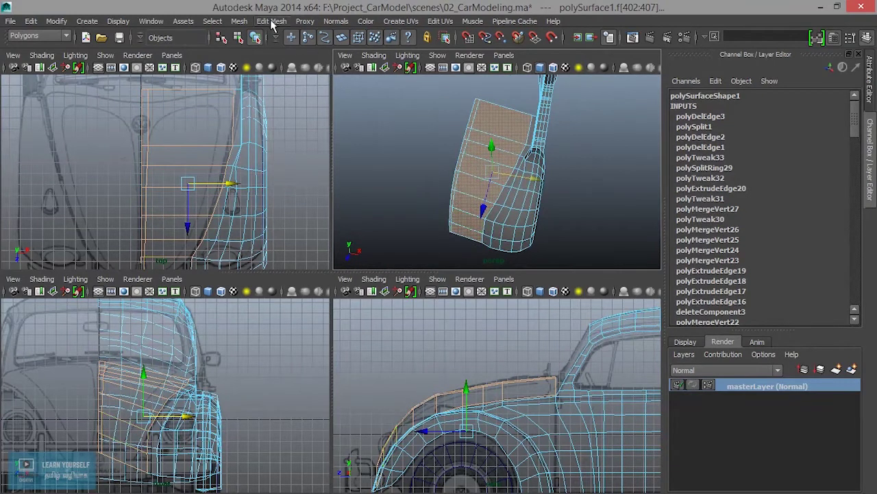
click(241, 22)
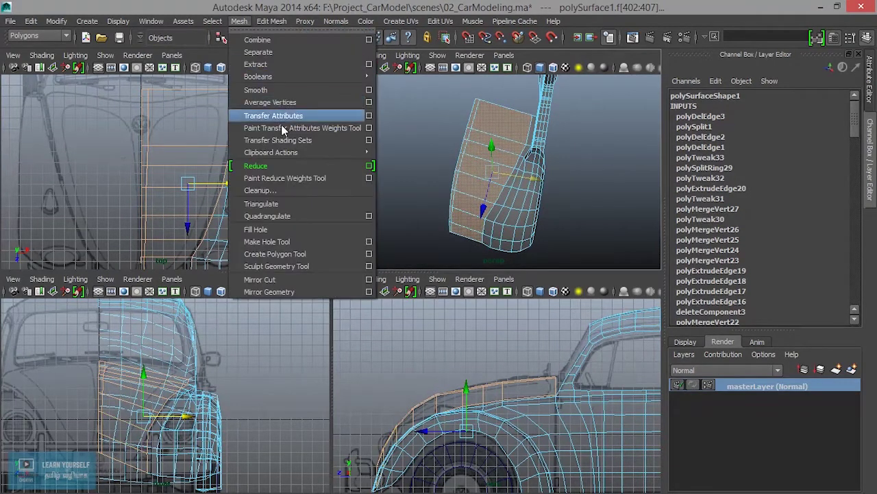
click(275, 65)
mouse_move(453, 171)
alt+mouse_down()
mouse_move(423, 156)
mouse_move(617, 185)
mouse_move(596, 185)
alt+mouse_up()
key(f)
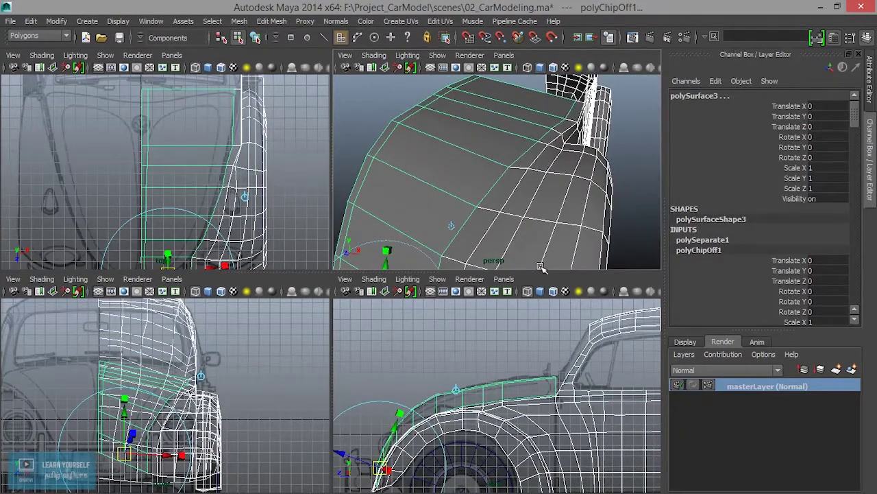
alt+click(535, 401)
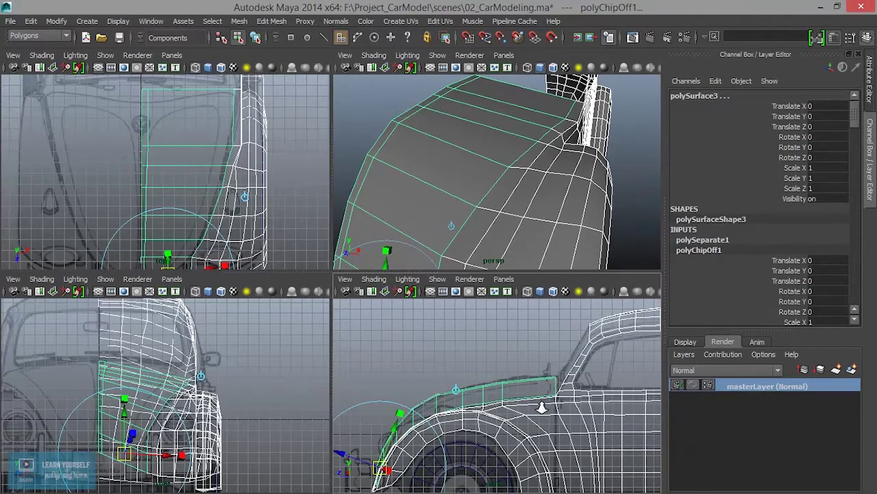
scroll(539, 405, up, 2)
scroll(541, 394, up, 2)
scroll(552, 373, up, 2)
scroll(501, 377, up, 2)
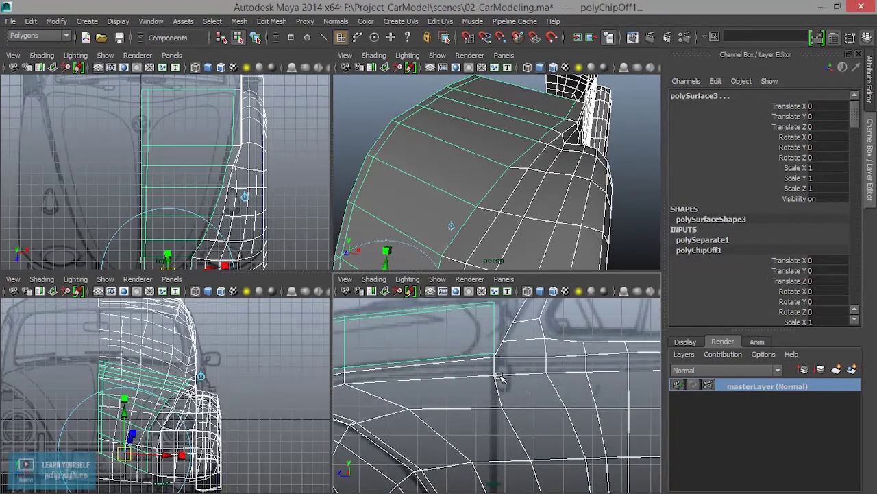
scroll(501, 377, up, 2)
mouse_move(551, 132)
alt+mouse_down()
mouse_move(493, 147)
mouse_move(542, 120)
mouse_move(382, 181)
mouse_move(480, 176)
mouse_move(480, 153)
mouse_move(501, 132)
mouse_move(562, 138)
mouse_move(451, 147)
alt+mouse_up()
scroll(450, 147, down, 3)
scroll(490, 196, up, 3)
alt+middle_drag(489, 196, 584, 197)
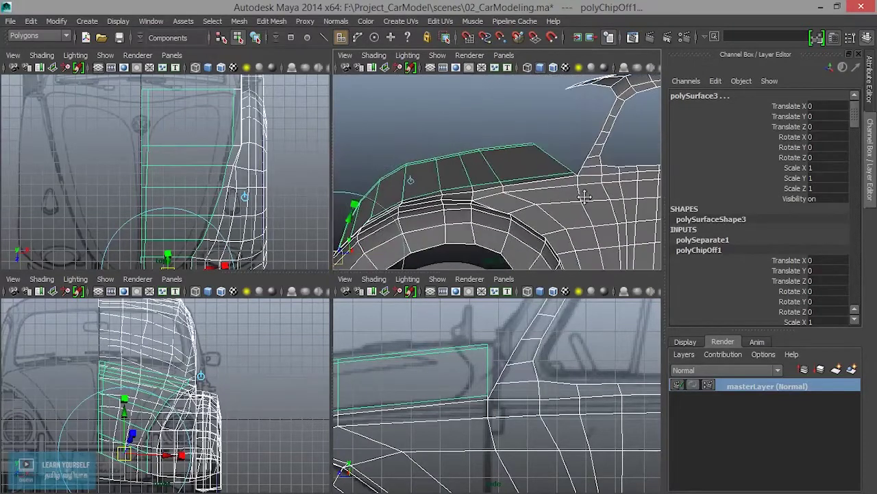
mouse_move(564, 193)
alt+mouse_down()
mouse_move(562, 203)
mouse_move(515, 209)
alt+mouse_up()
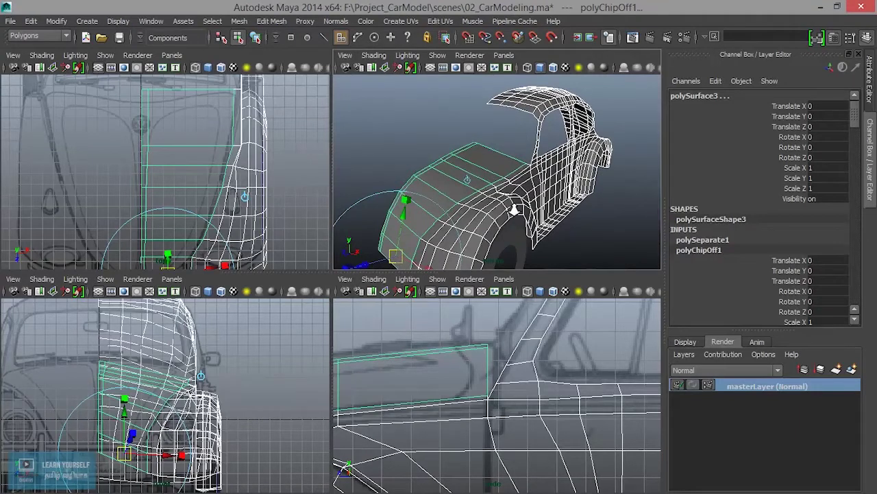
key(ctrl+z)
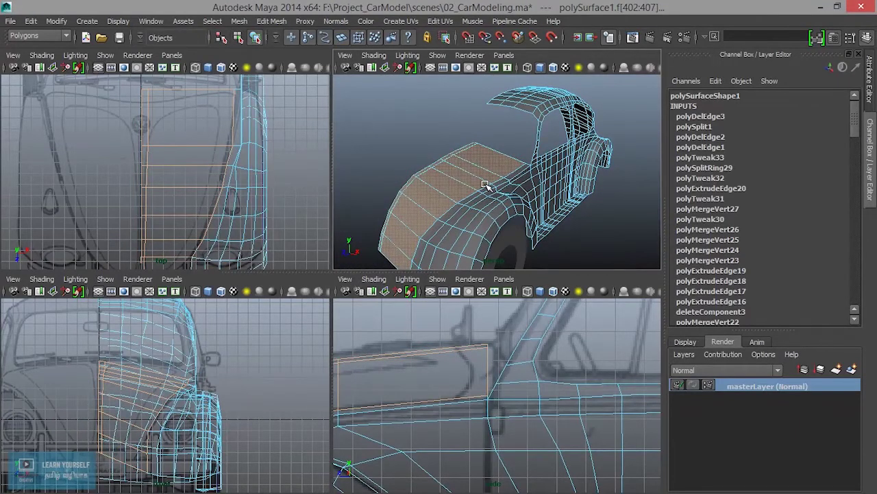
Maximize the perspective view and return to Object Mode with shaded display.
key(space)
scroll(485, 185, down, 3)
alt+drag(485, 186, 422, 187)
mouse_move(422, 186)
right_down()
mouse_move(422, 219)
mouse_move(477, 171)
right_up()
click(327, 192)
key(5)
mouse_move(327, 192)
alt+mouse_down()
mouse_move(455, 237)
mouse_move(388, 225)
alt+mouse_up()
Select the car body and apply Mesh > Mirror Geometry to create the full body.
click(384, 284)
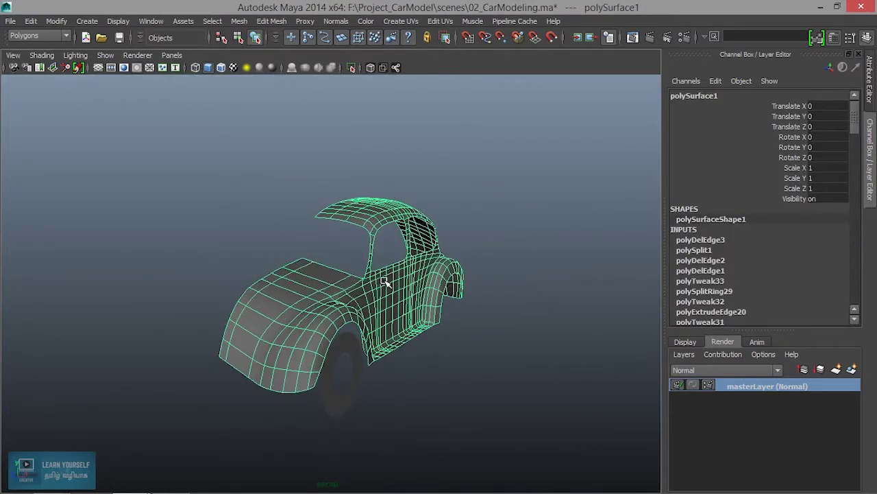
click(276, 211)
mouse_move(276, 211)
alt+mouse_down()
mouse_move(343, 249)
mouse_move(294, 250)
alt+mouse_up()
scroll(294, 251, down, 3)
click(345, 321)
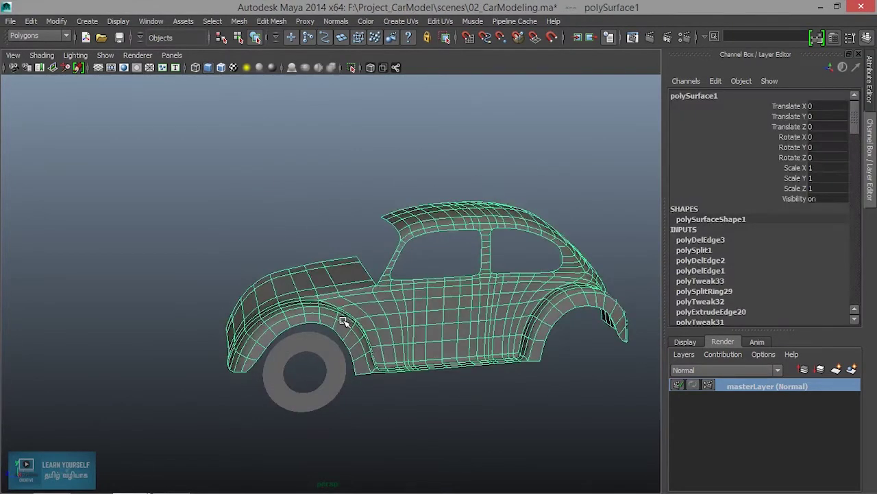
click(239, 20)
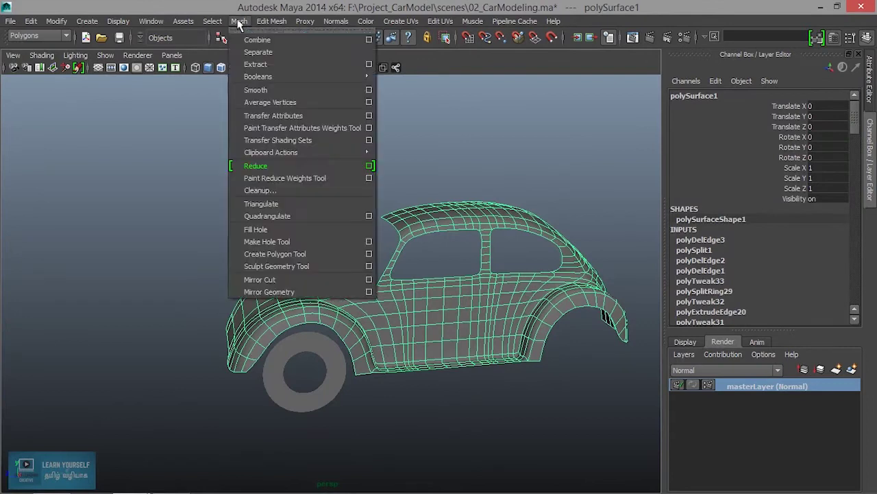
click(273, 293)
mouse_move(273, 293)
alt+mouse_down()
mouse_move(443, 338)
mouse_move(318, 360)
mouse_move(267, 282)
alt+mouse_up()
key(5)
click(443, 337)
Tumble around the smoothed body from the front three-quarter, a front-left close-up and the left side.
mouse_move(418, 309)
alt+mouse_down()
mouse_move(309, 308)
mouse_move(647, 244)
mouse_move(423, 307)
mouse_move(225, 322)
alt+mouse_up()
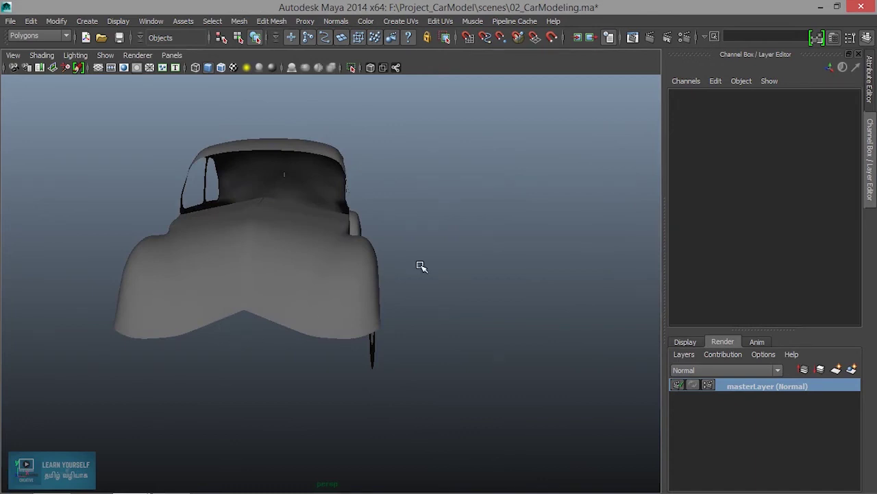
alt+drag(371, 286, 373, 264)
alt+right_drag(491, 209, 495, 280)
mouse_move(496, 280)
alt+mouse_down()
mouse_move(328, 284)
mouse_move(243, 233)
mouse_move(395, 277)
alt+mouse_up()
mouse_move(444, 330)
alt+mouse_down()
mouse_move(398, 347)
mouse_move(313, 327)
mouse_move(373, 352)
mouse_move(301, 340)
mouse_move(464, 339)
alt+mouse_up()
alt+right_drag(464, 339, 531, 351)
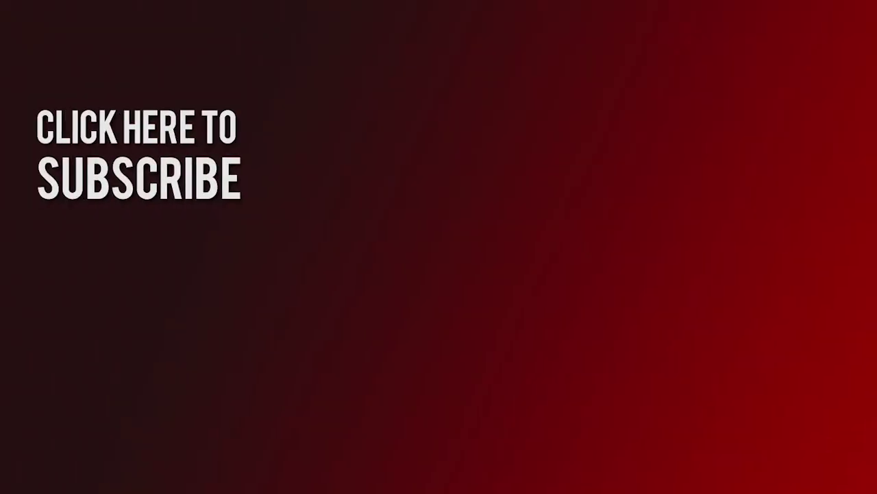